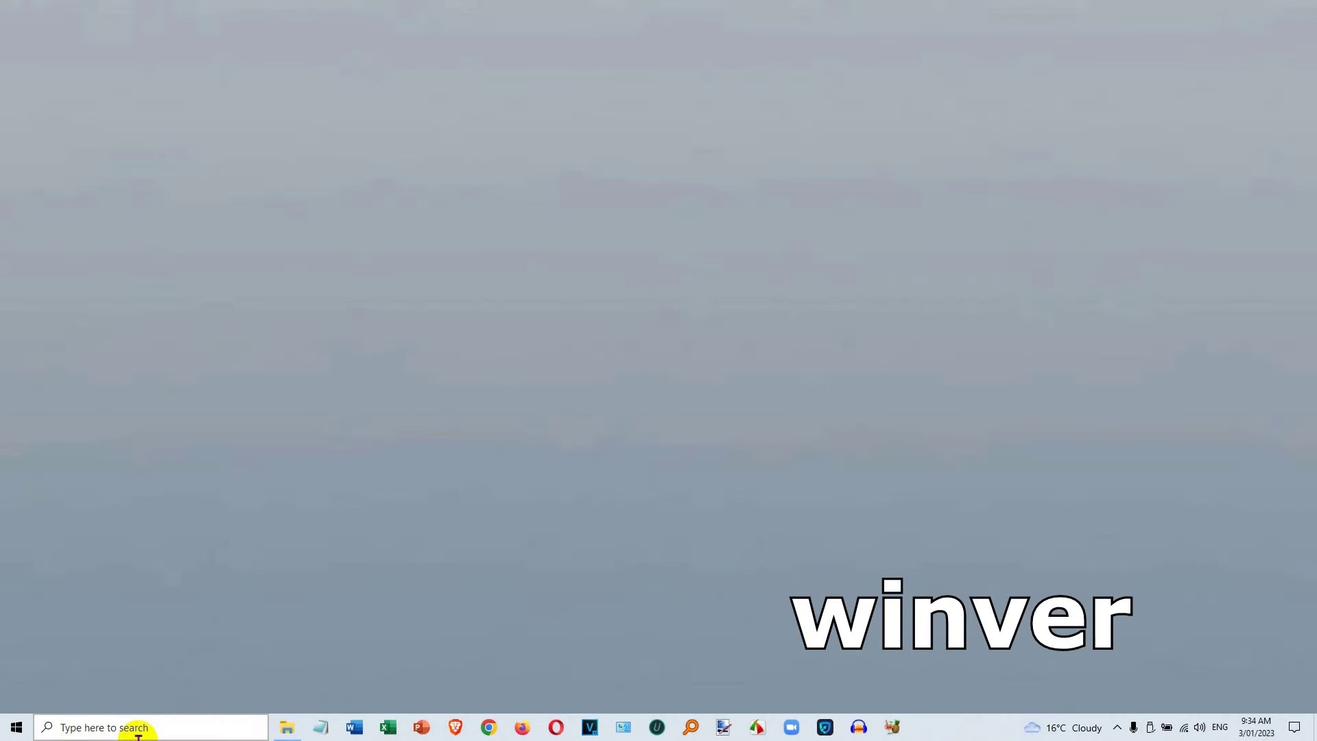
Search for winver and run it to check the Windows version
click(137, 728)
text(winver)
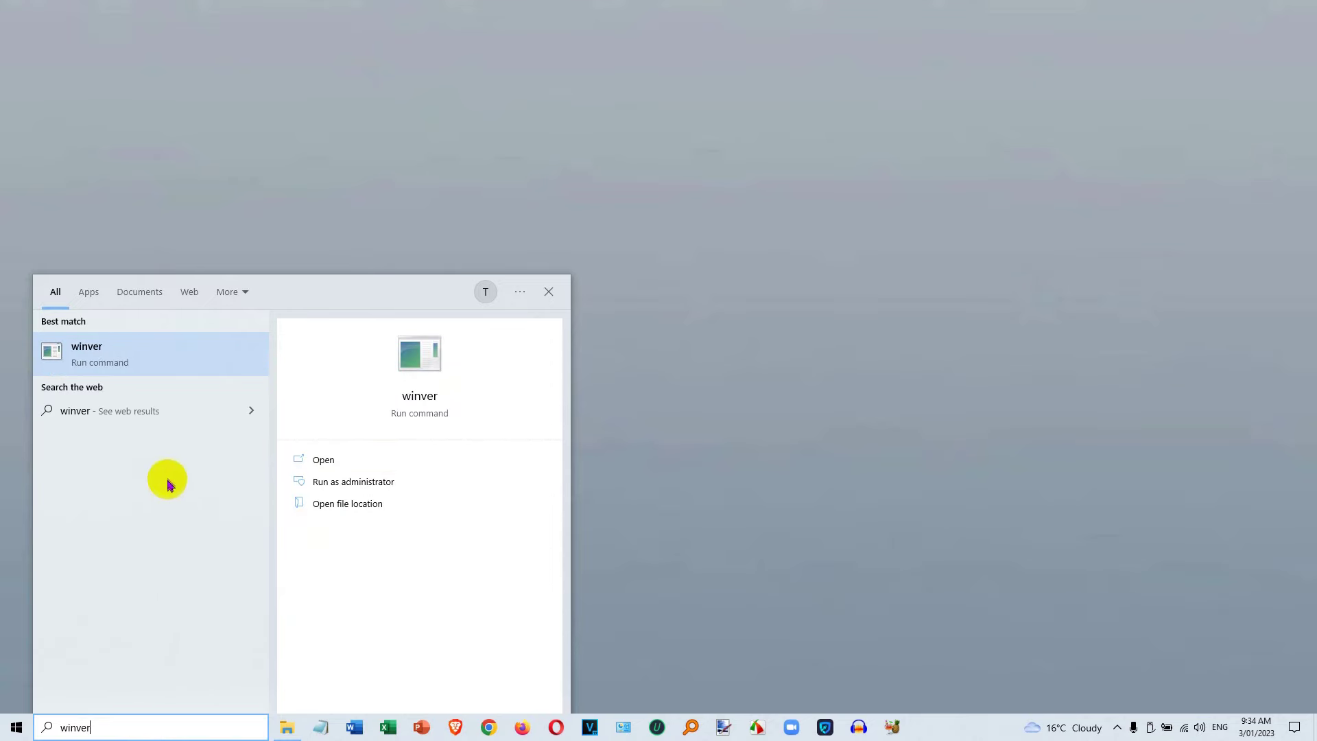
click(162, 352)
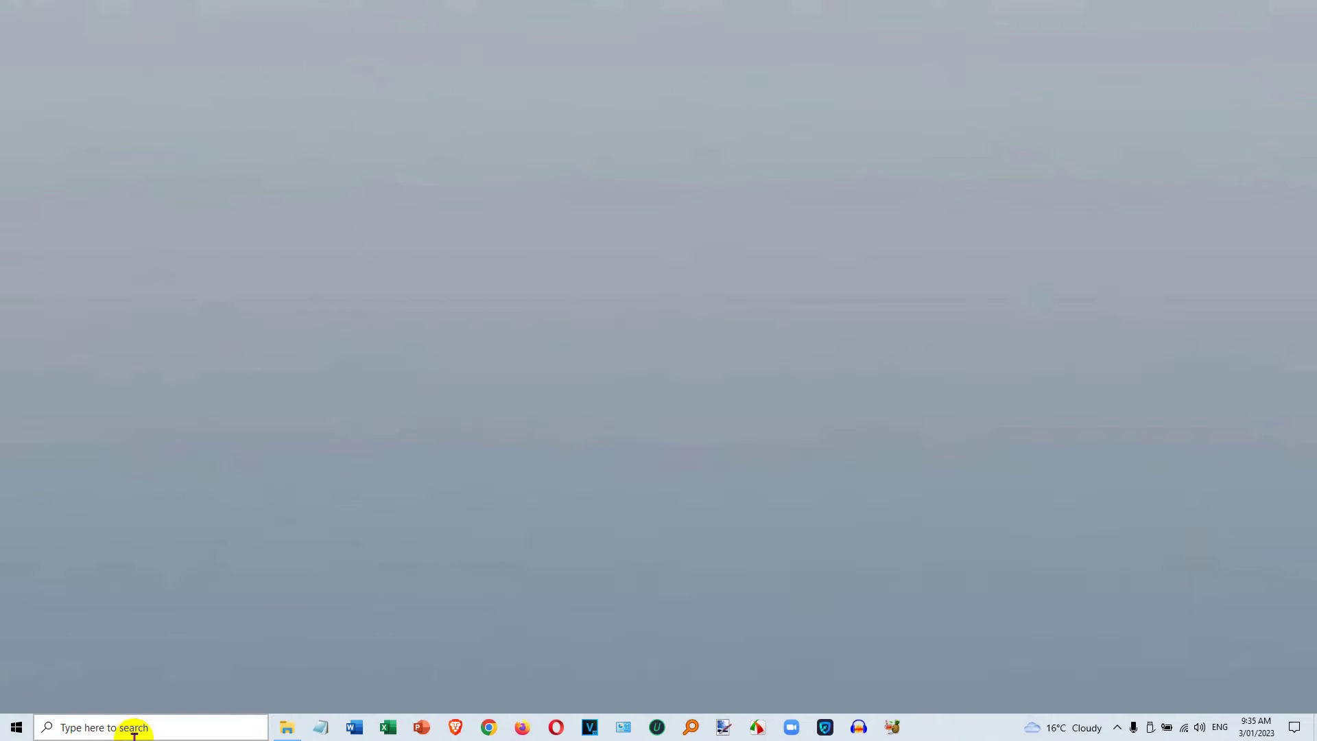
Search Windows for 'regedit' and launch the Registry Editor best match
click(136, 730)
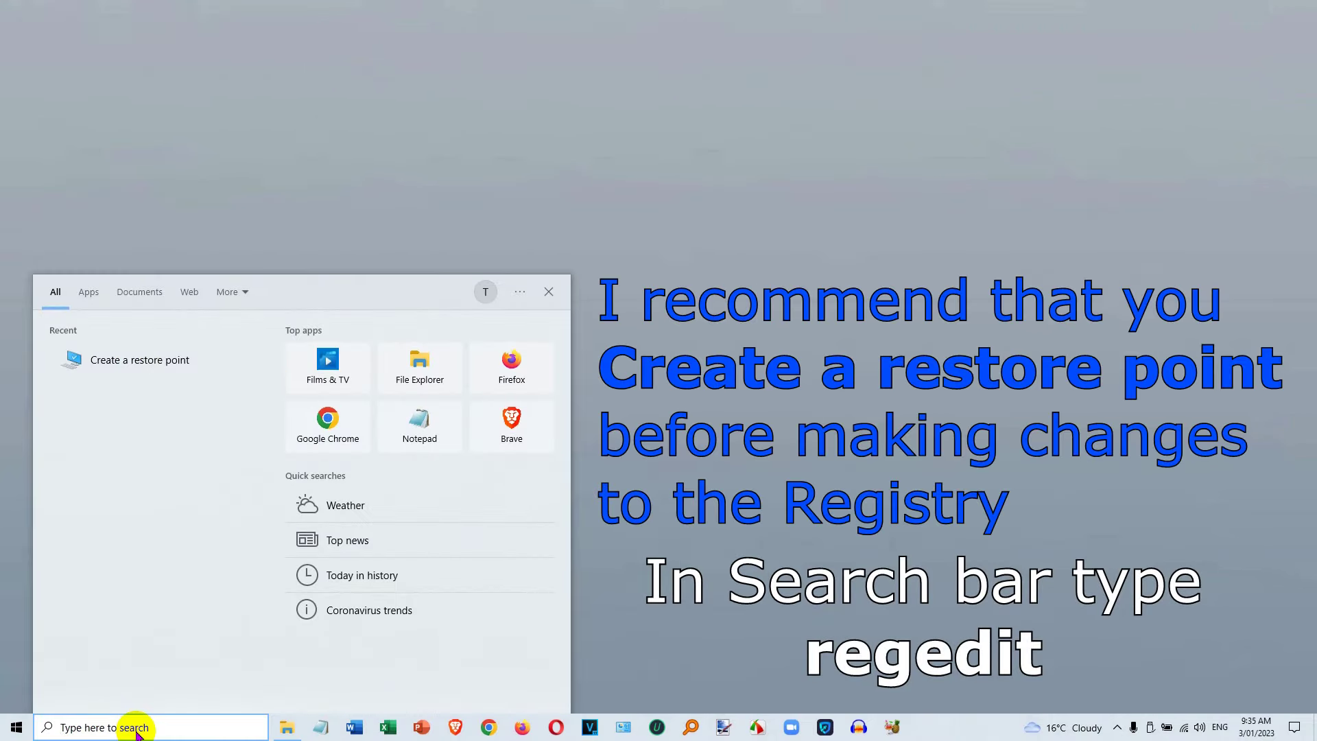
text(rege)
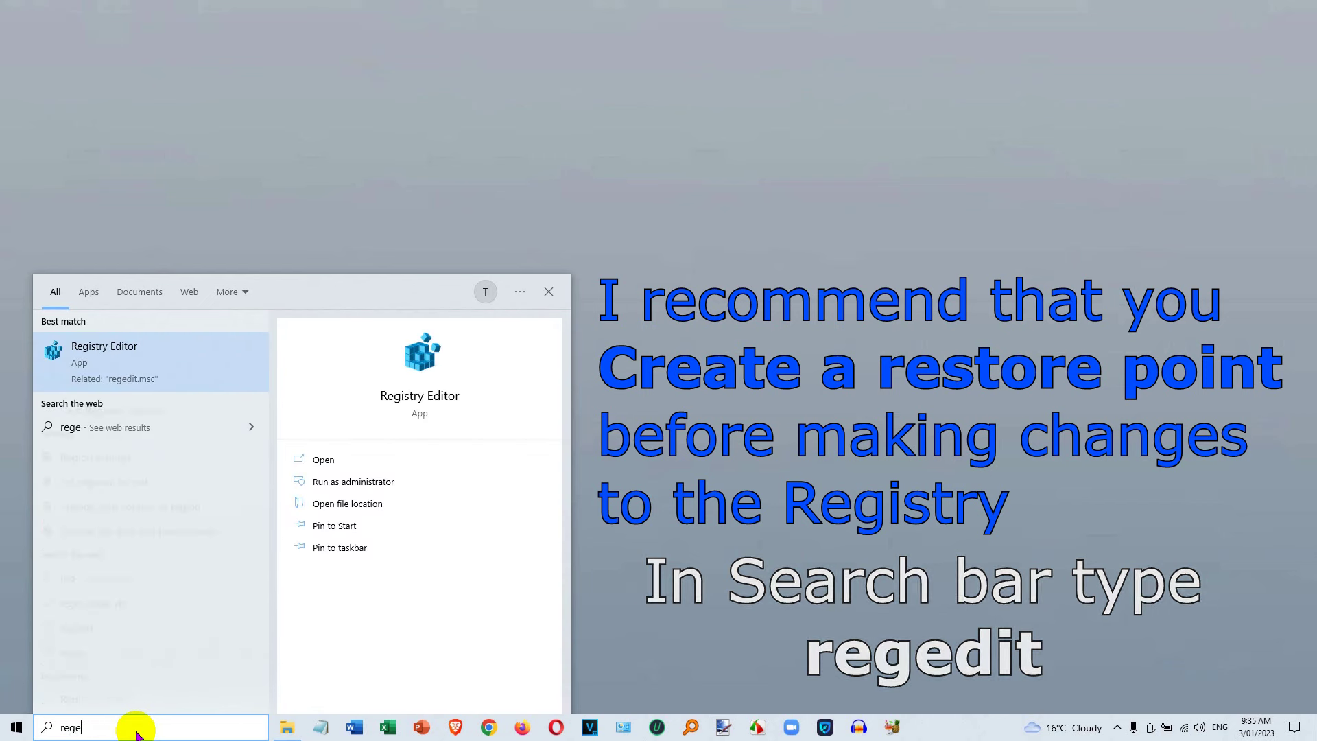
text(dit)
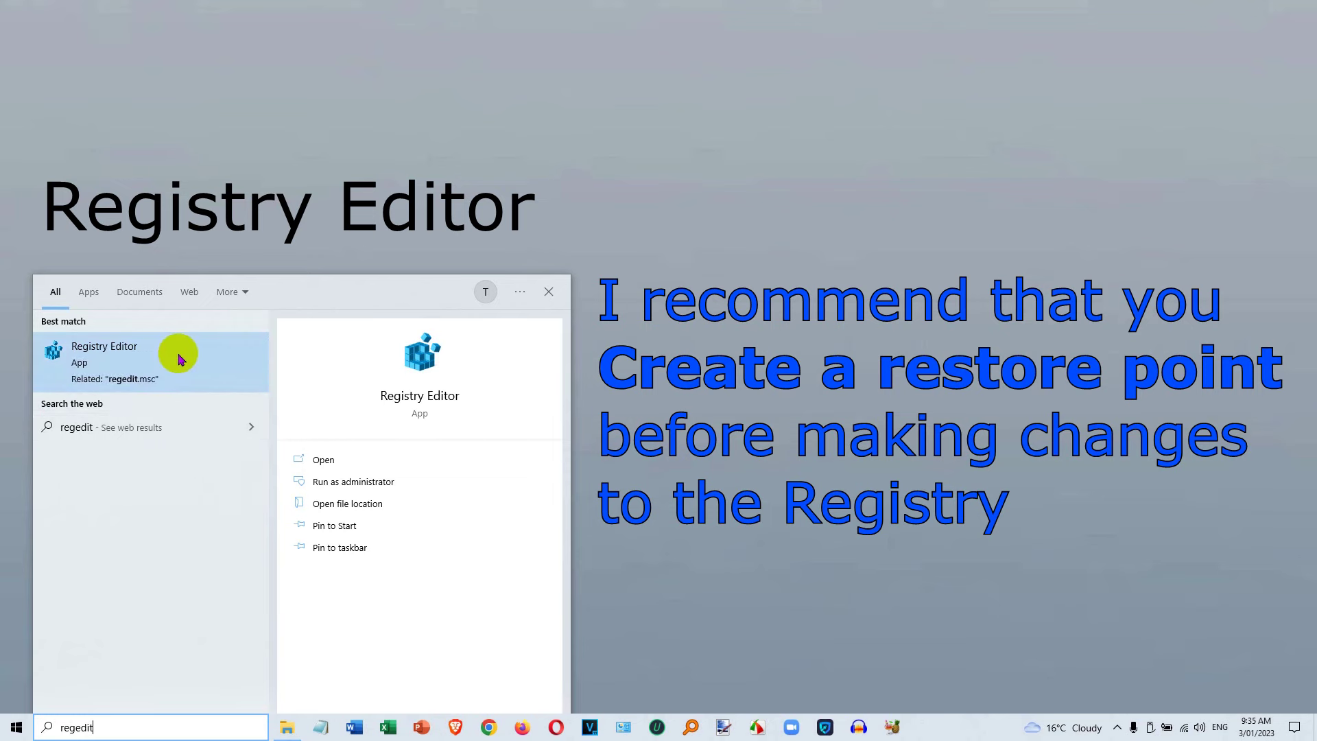
click(180, 358)
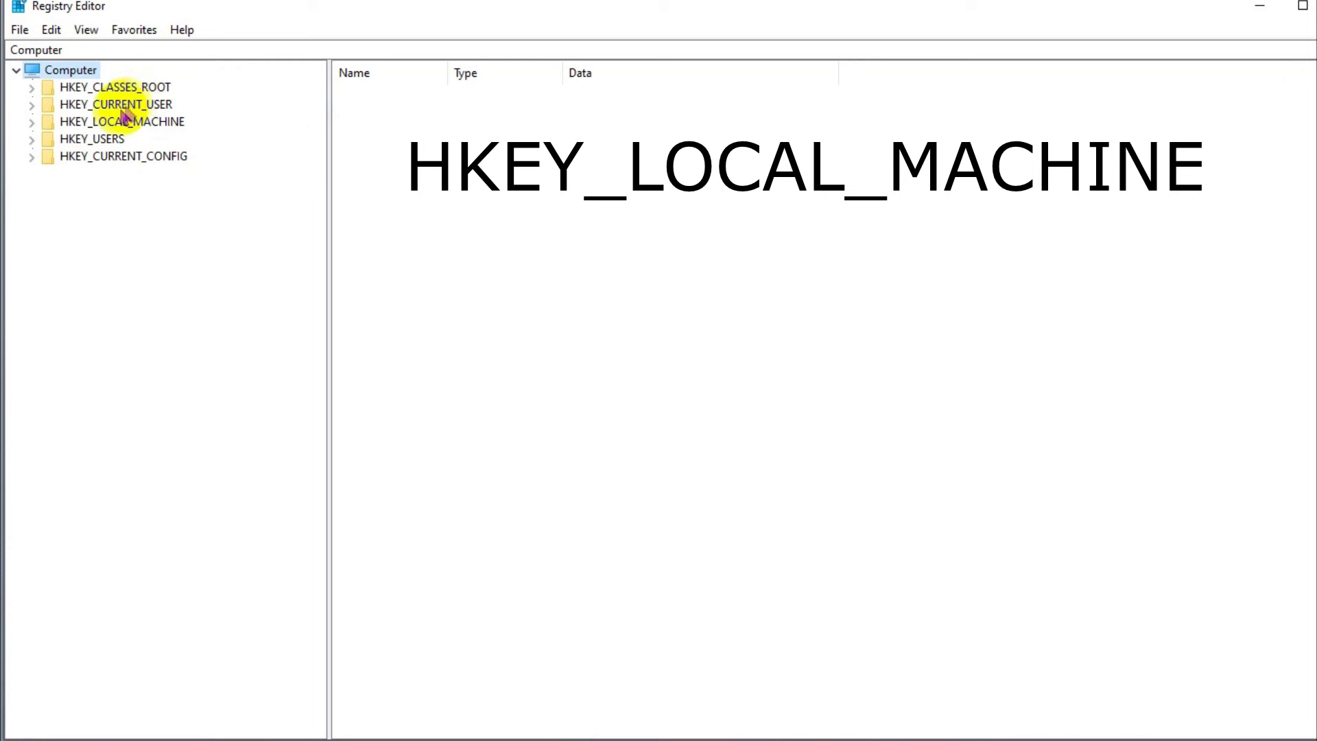
Expand HKEY_LOCAL_MACHINE > SOFTWARE > Policies > Microsoft and select the Windows key
click(110, 127)
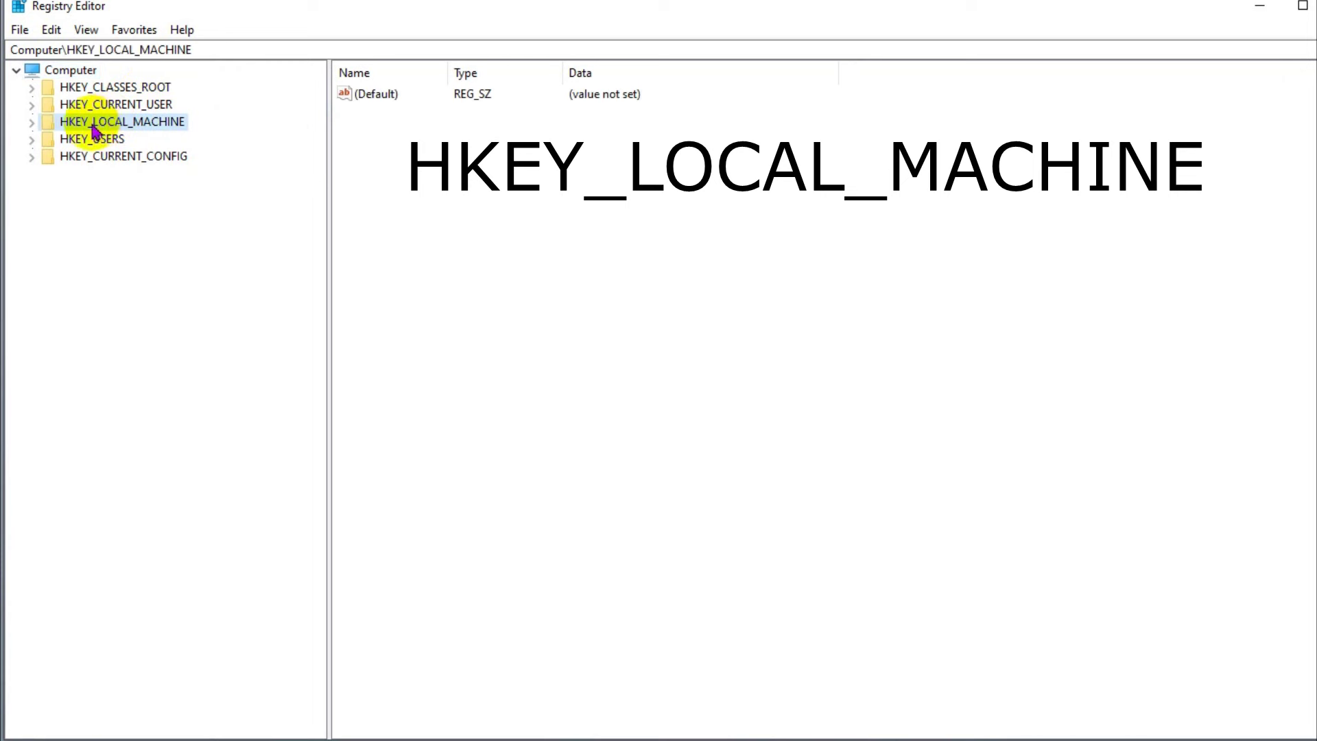
click(33, 125)
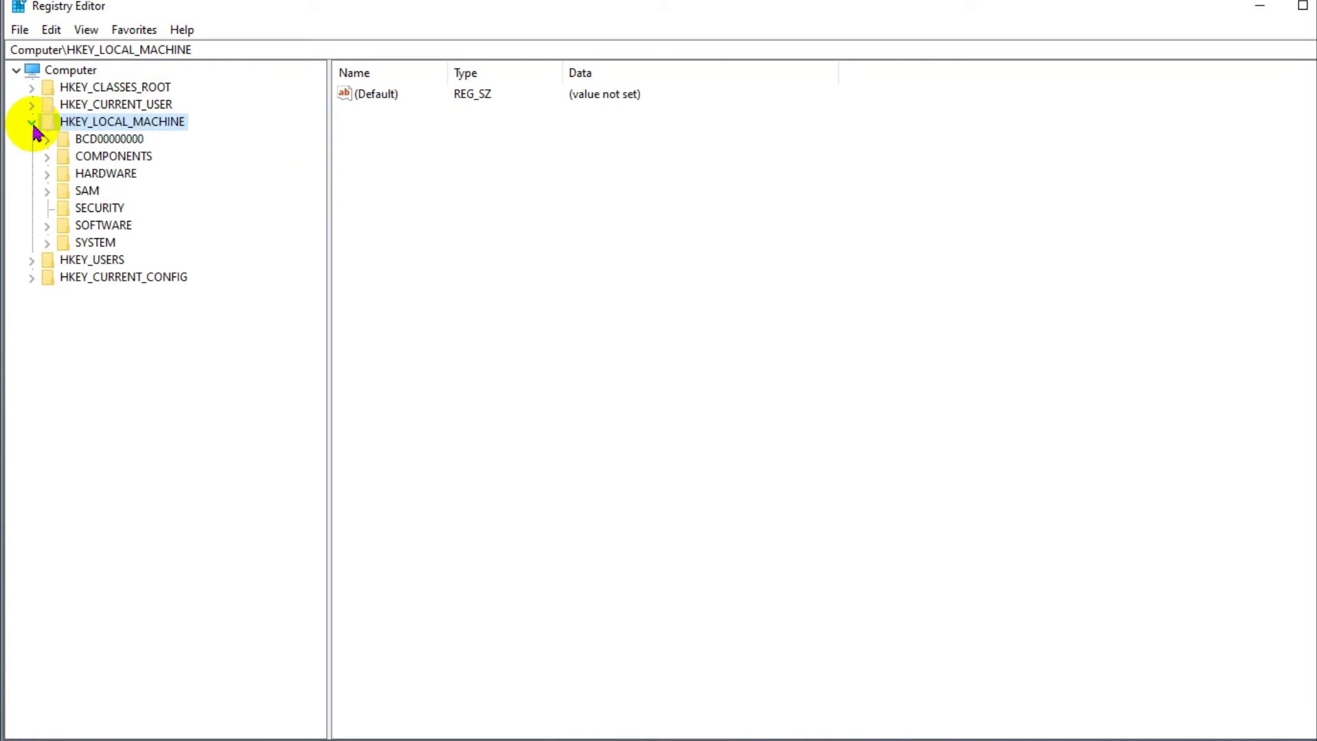
click(61, 229)
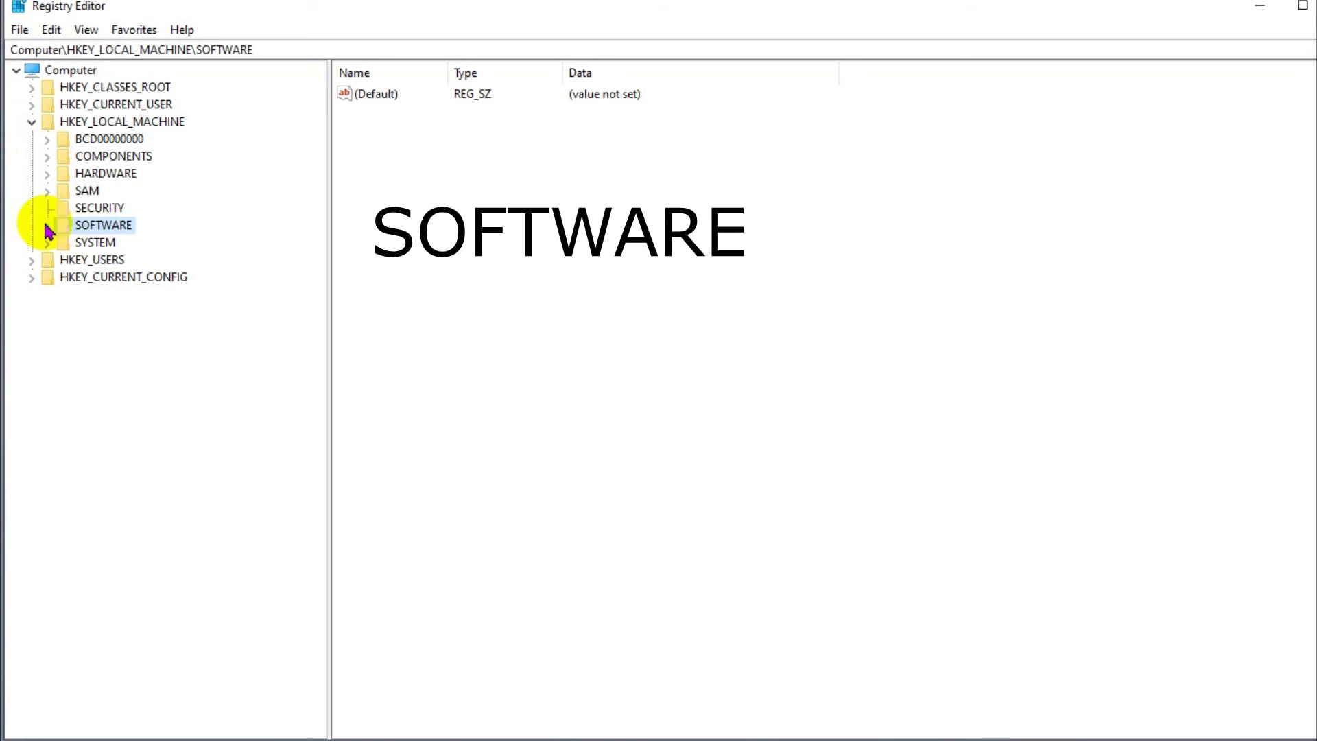
click(46, 225)
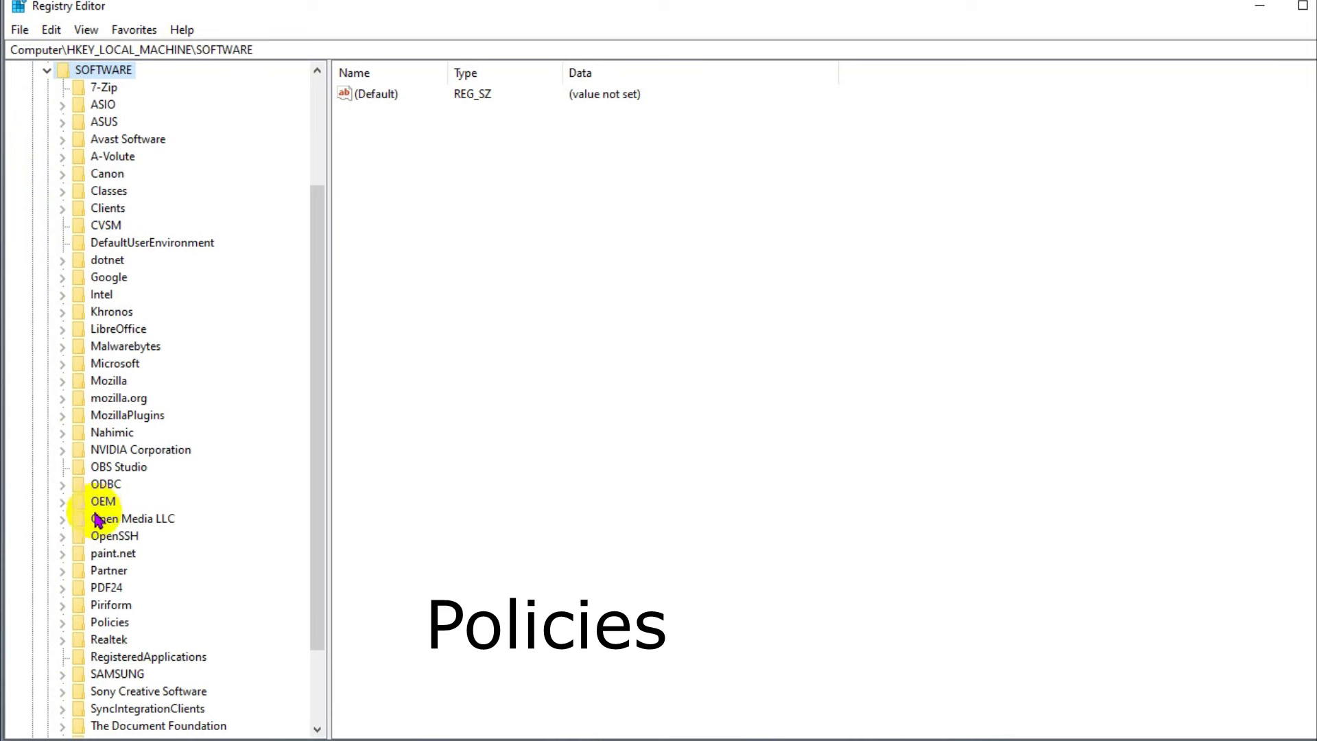
click(80, 621)
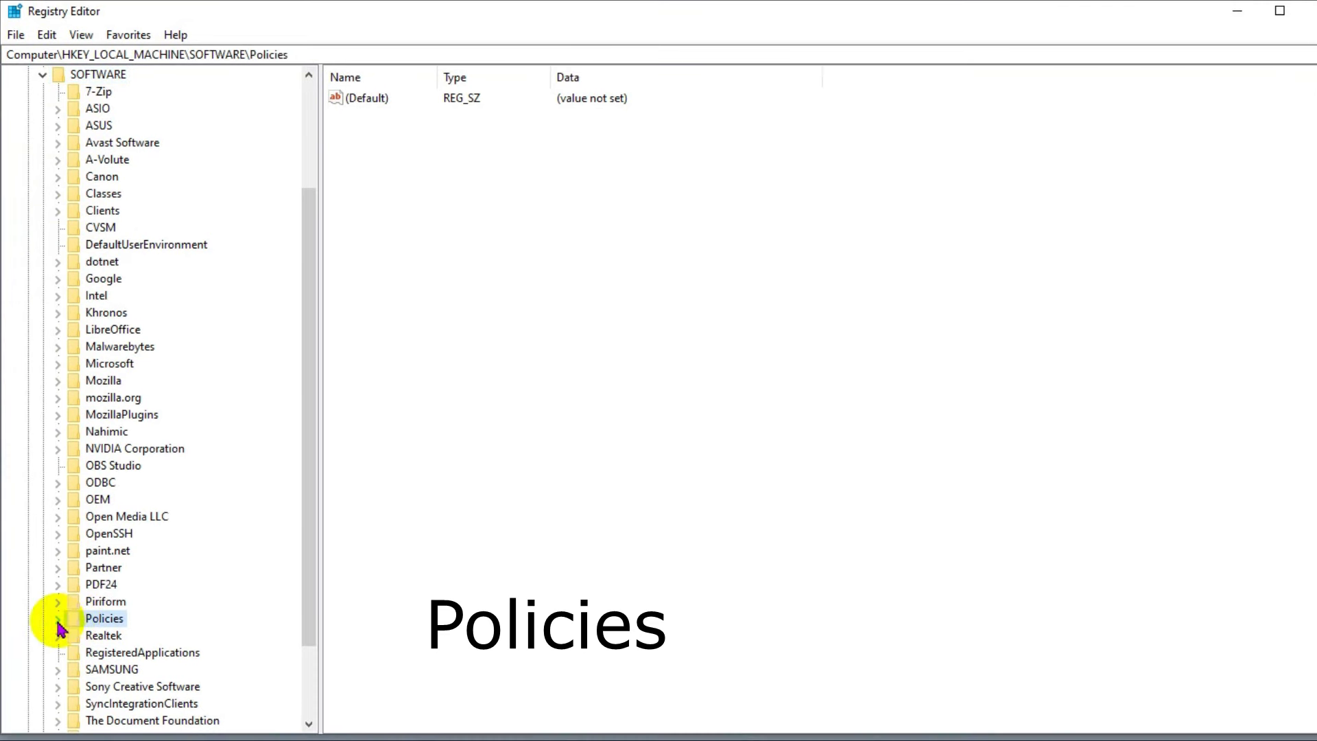
click(57, 621)
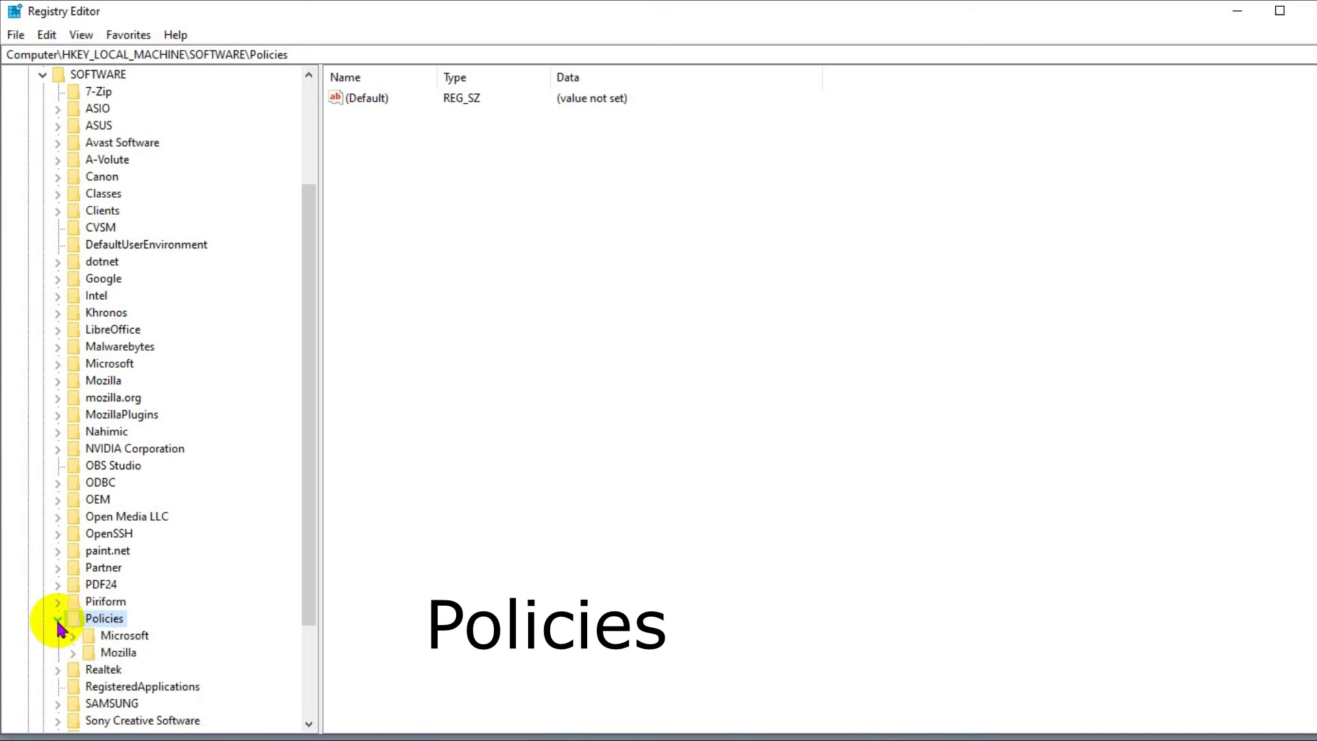
click(90, 639)
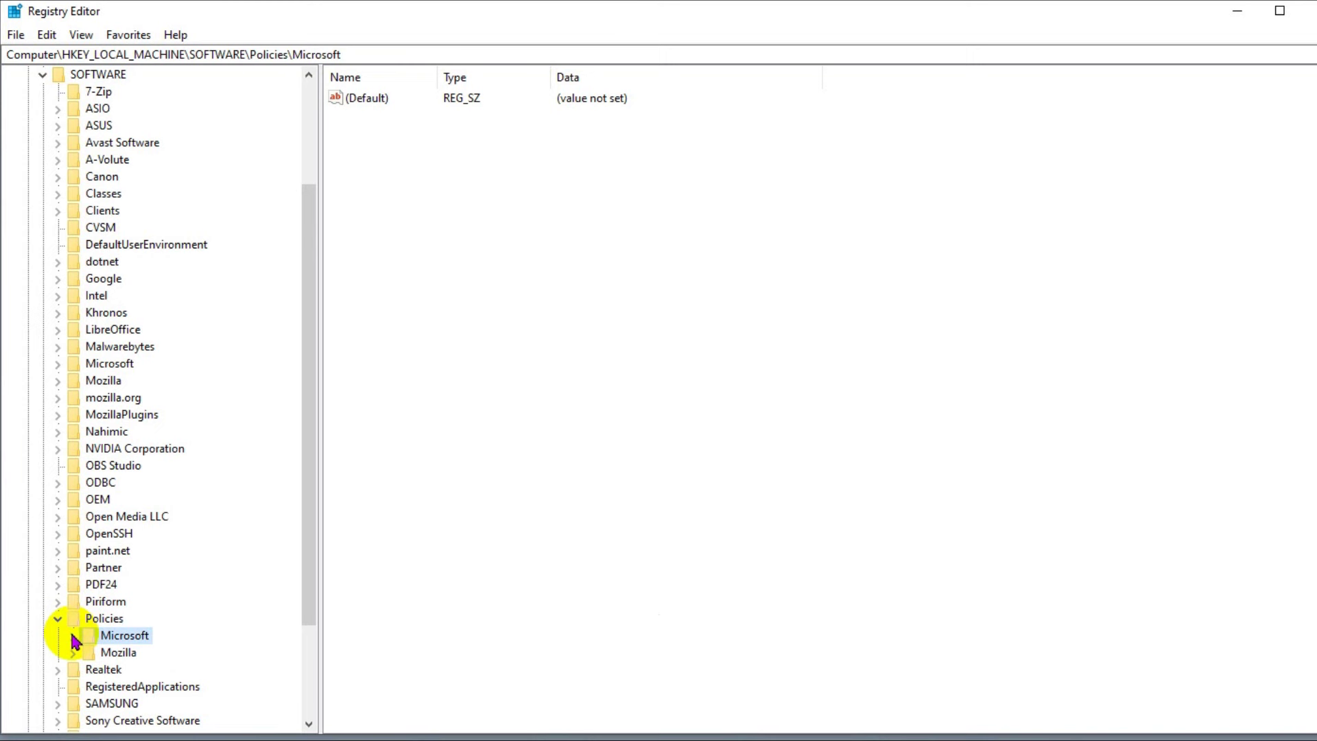
click(74, 638)
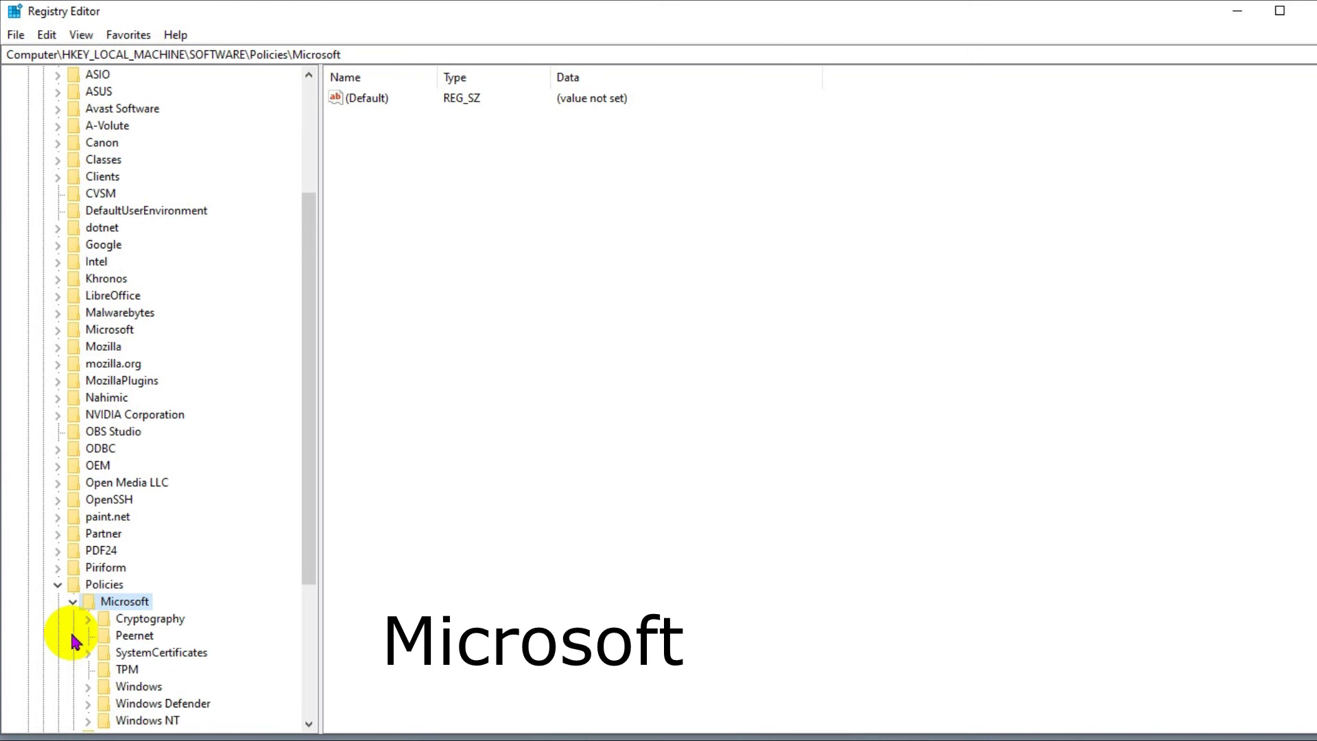
click(103, 688)
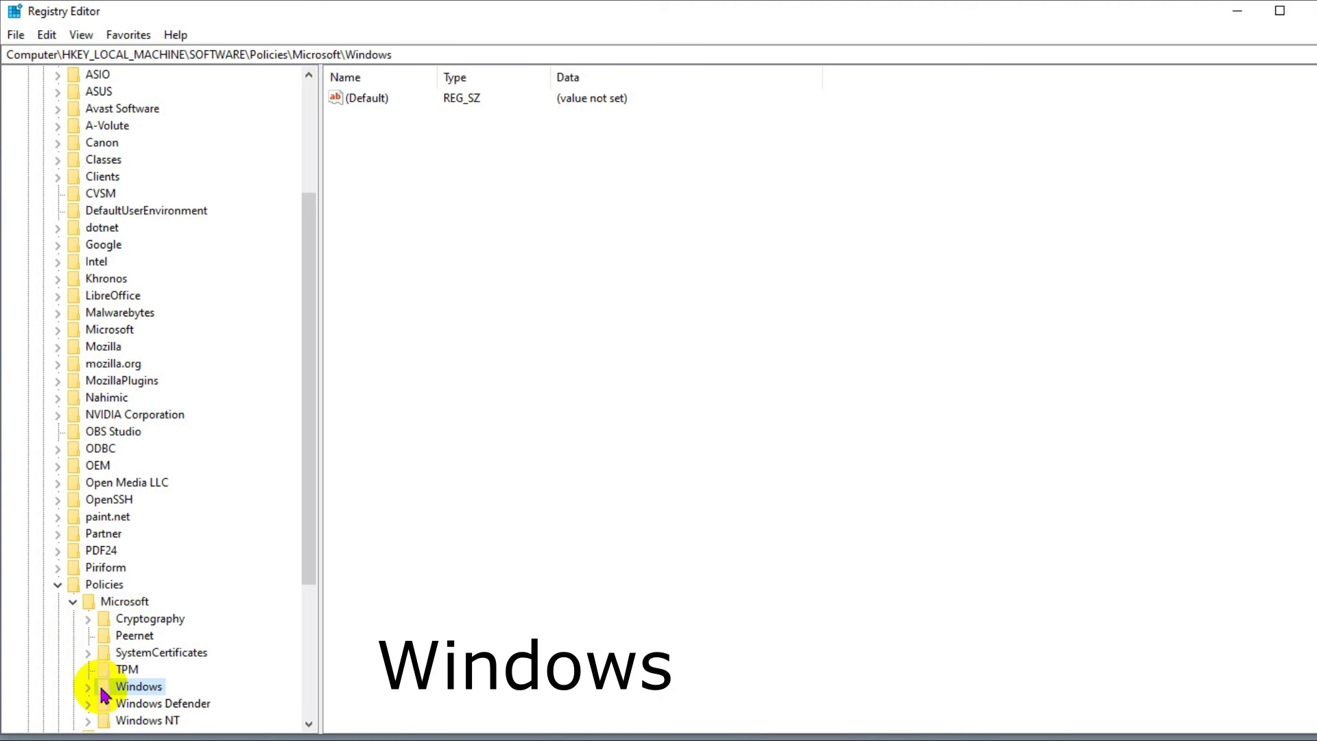
Create a new subkey named 'WinowsUpdate' under the Policies\Microsoft\Windows key
right_click(103, 695)
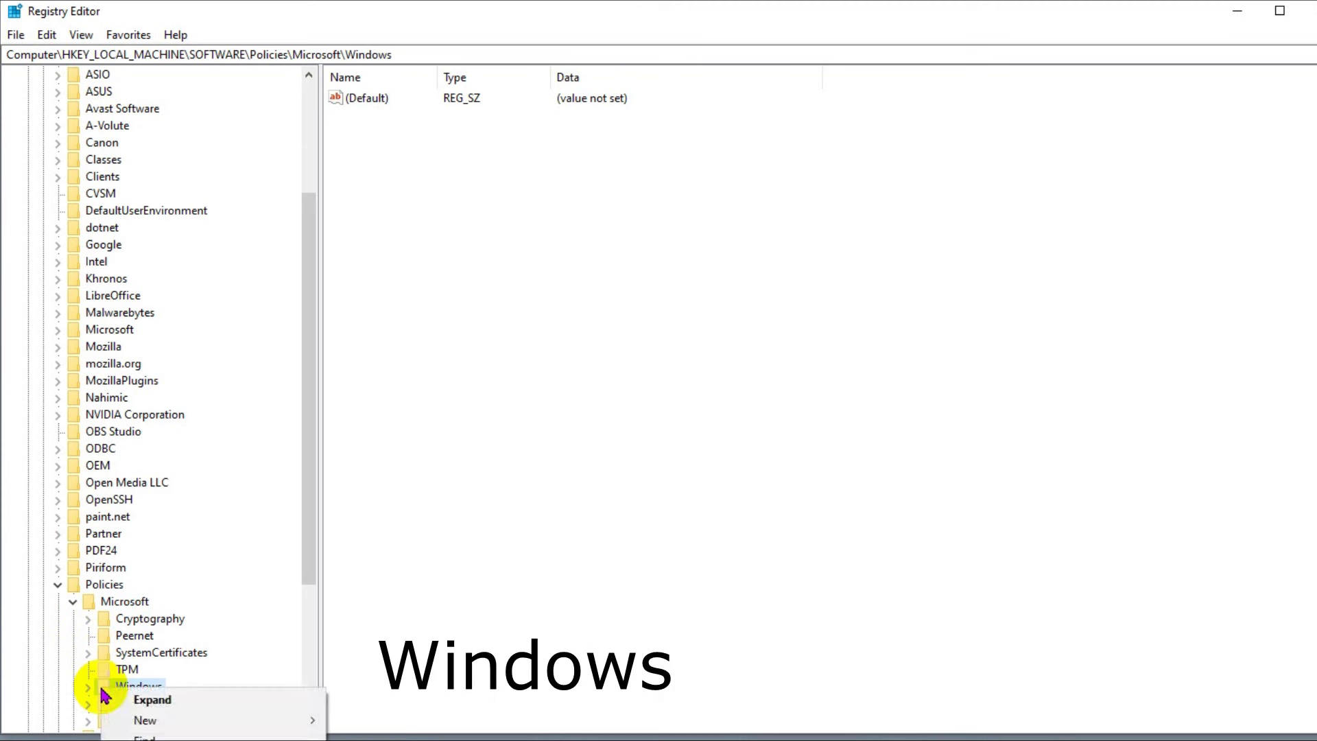
mouse_move(176, 721)
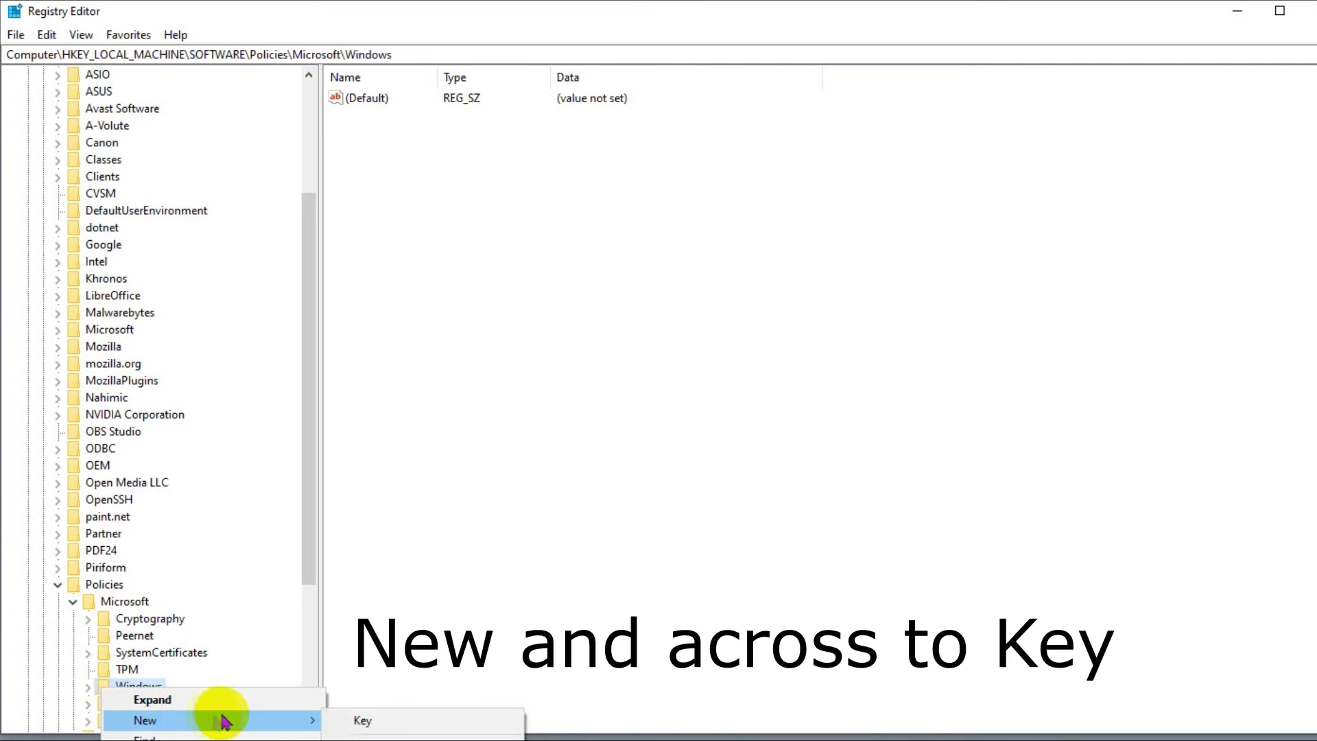
click(371, 722)
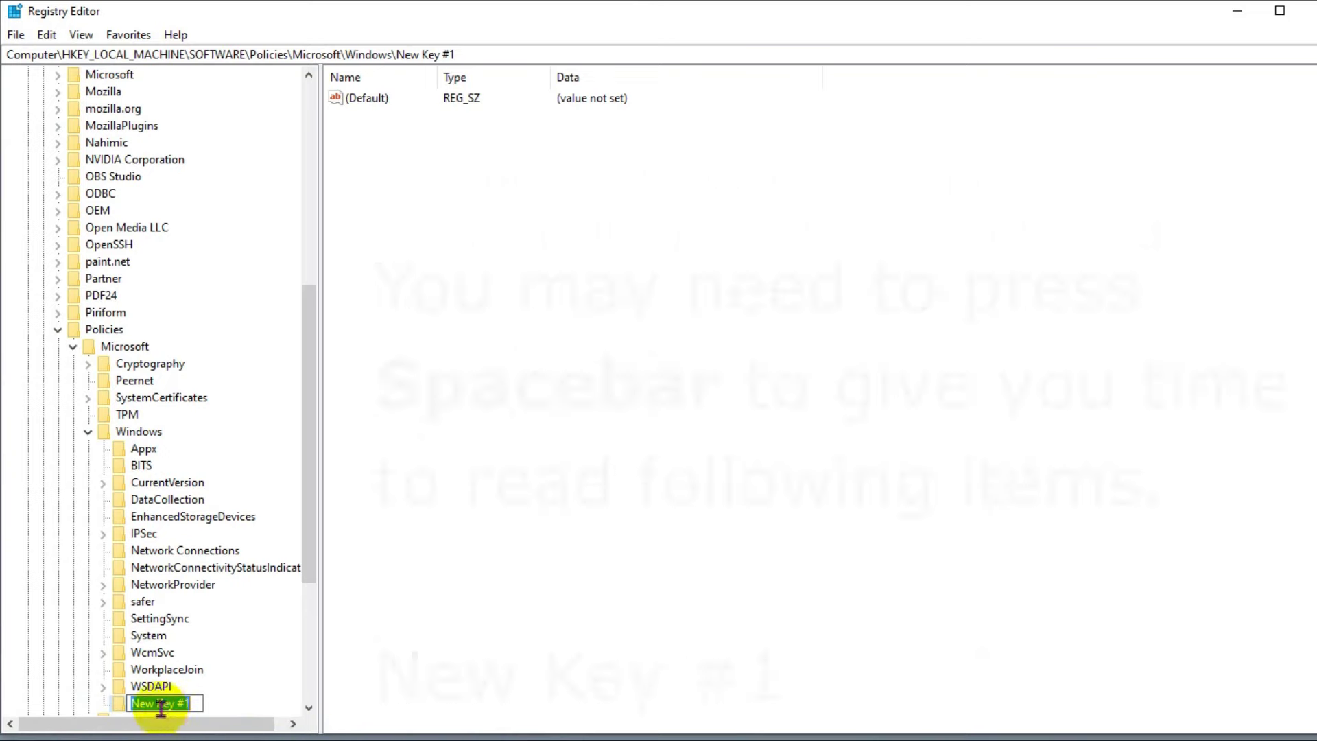
text(Winows)
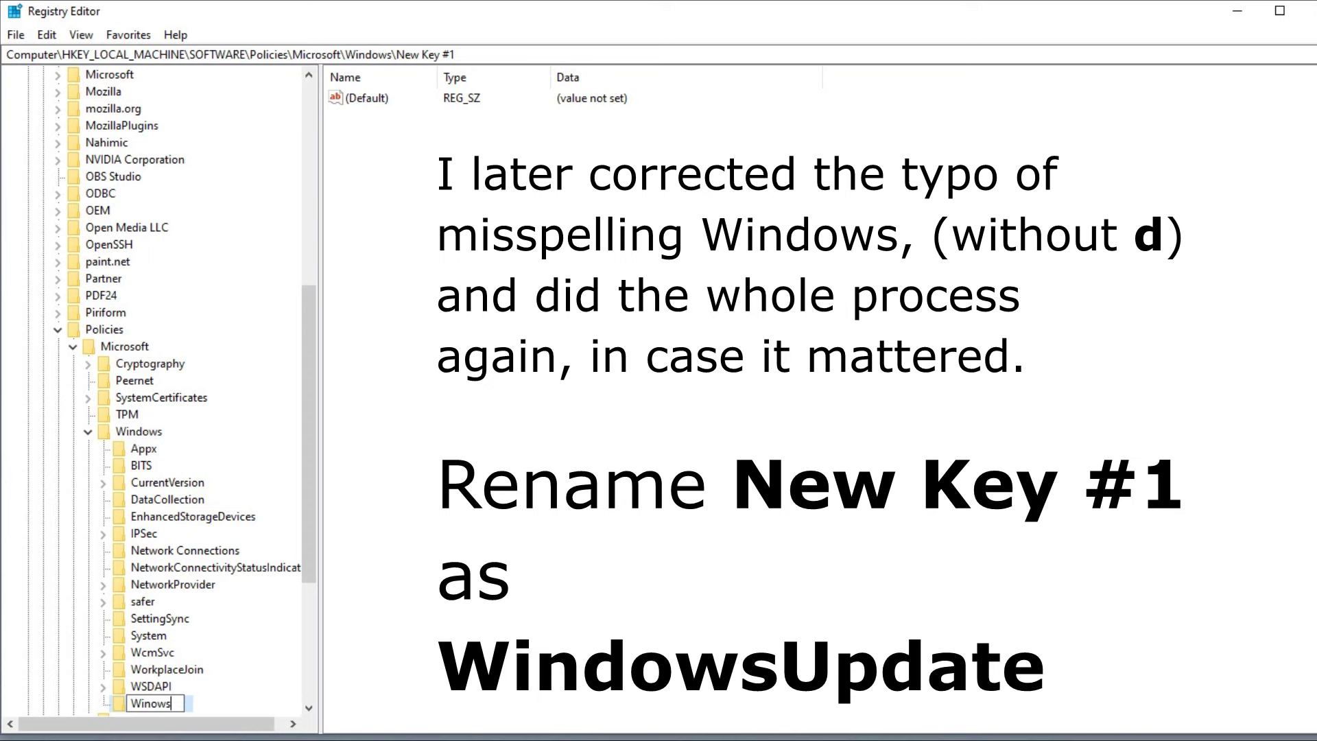
text(Update)
key(Return)
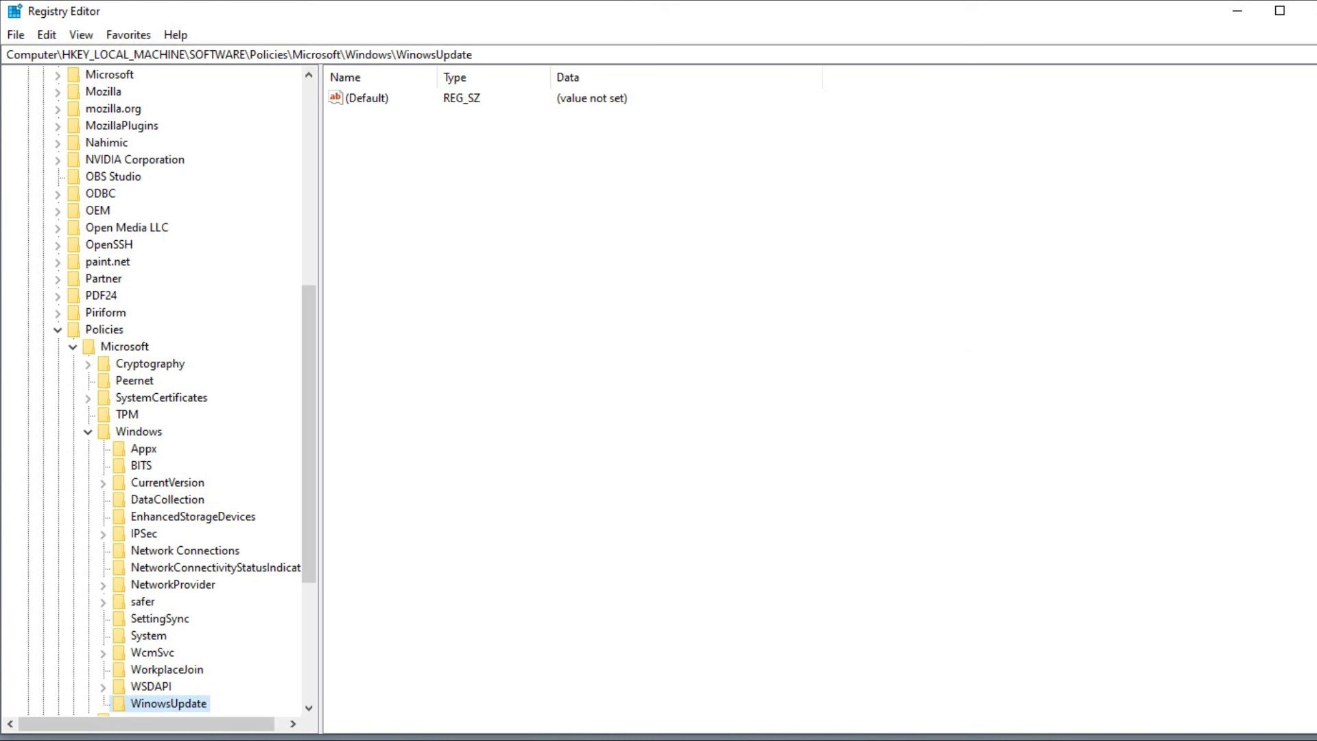
Add a DWORD (32-bit) value named TargetReleaseVerson and widen the Name column
right_click(377, 169)
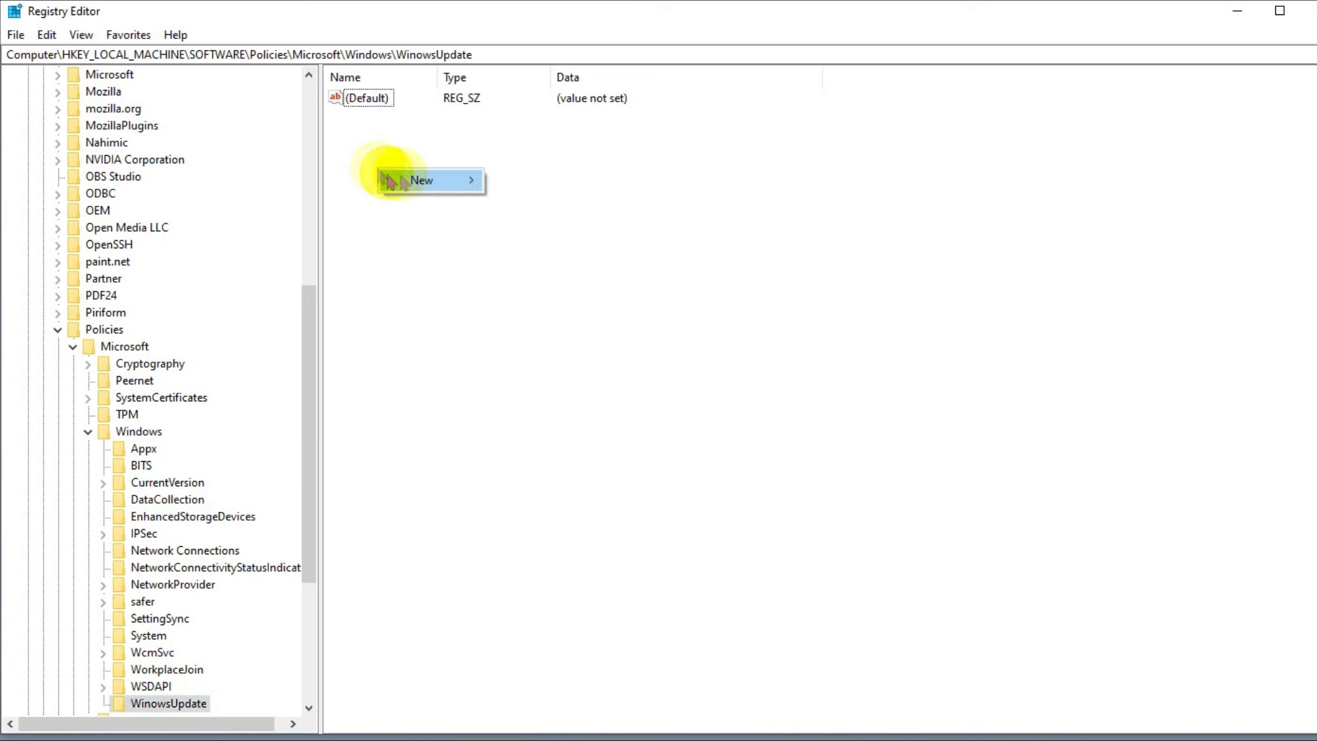
mouse_move(413, 186)
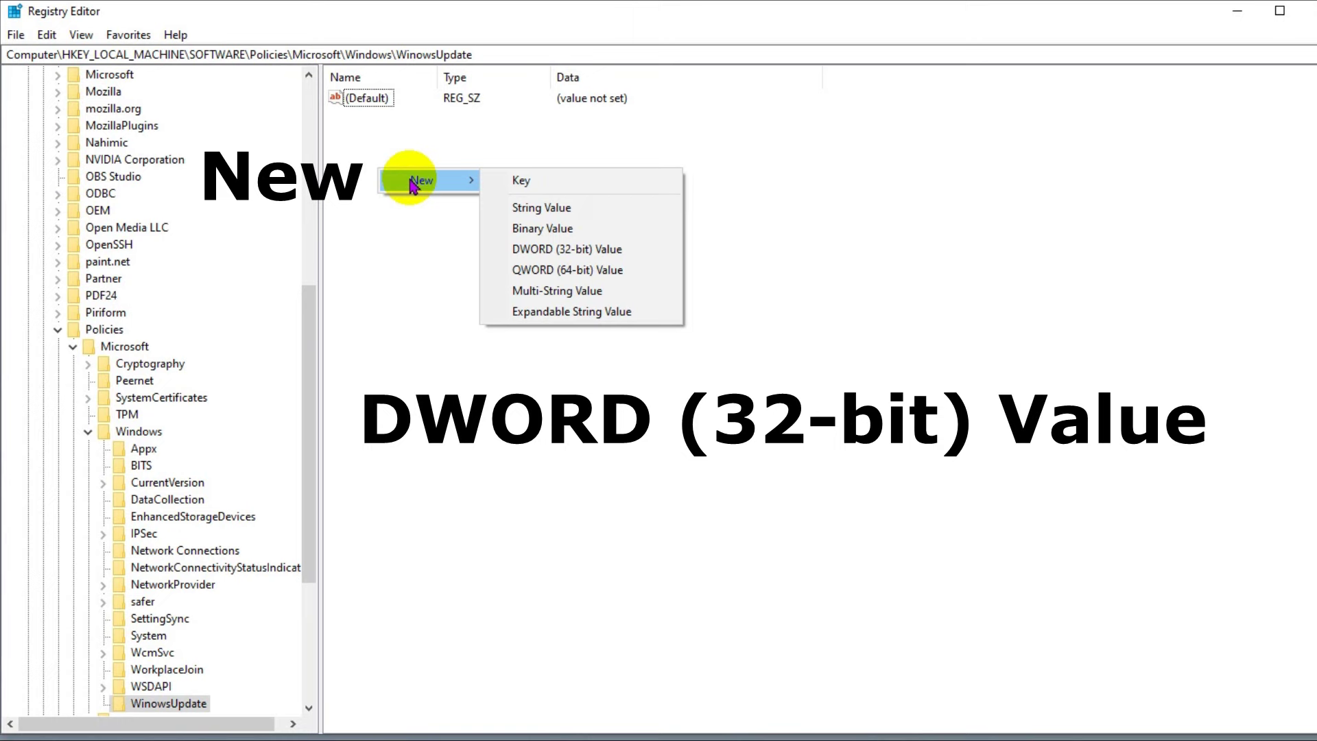
click(518, 251)
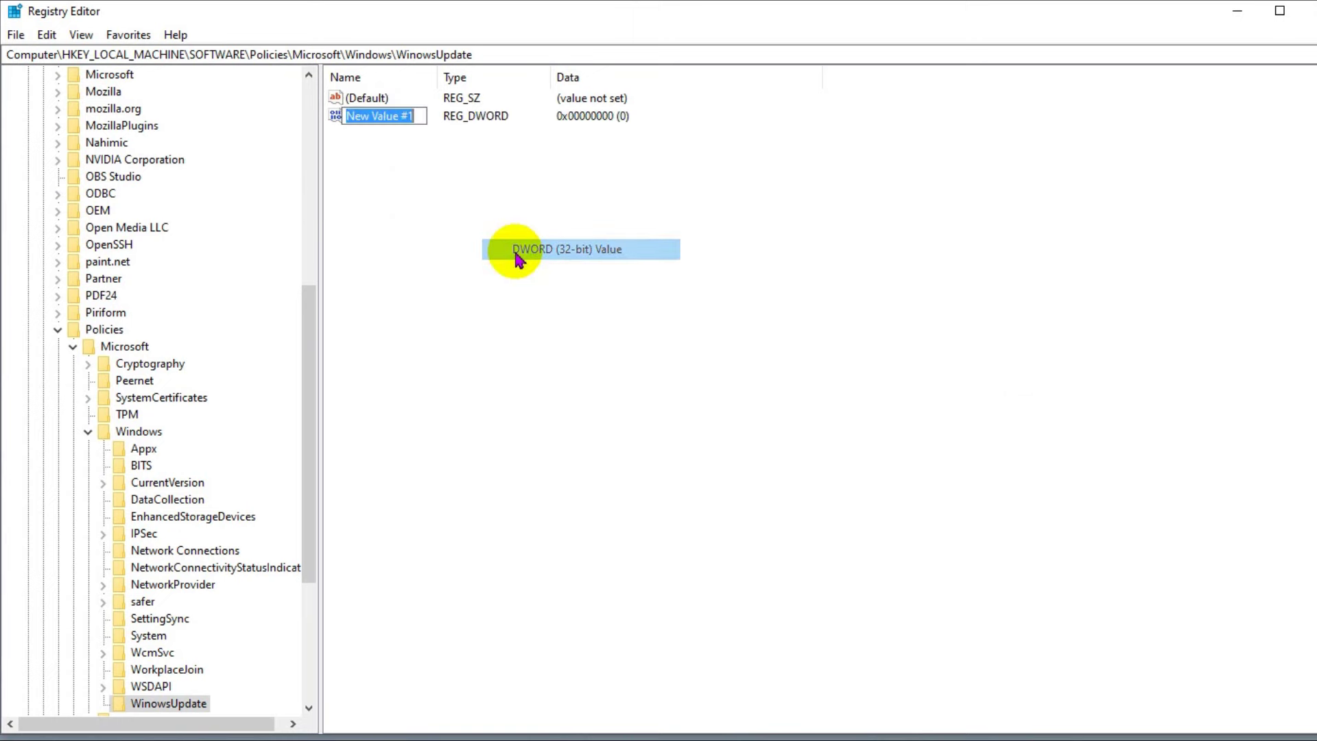
key(Home)
text(Target)
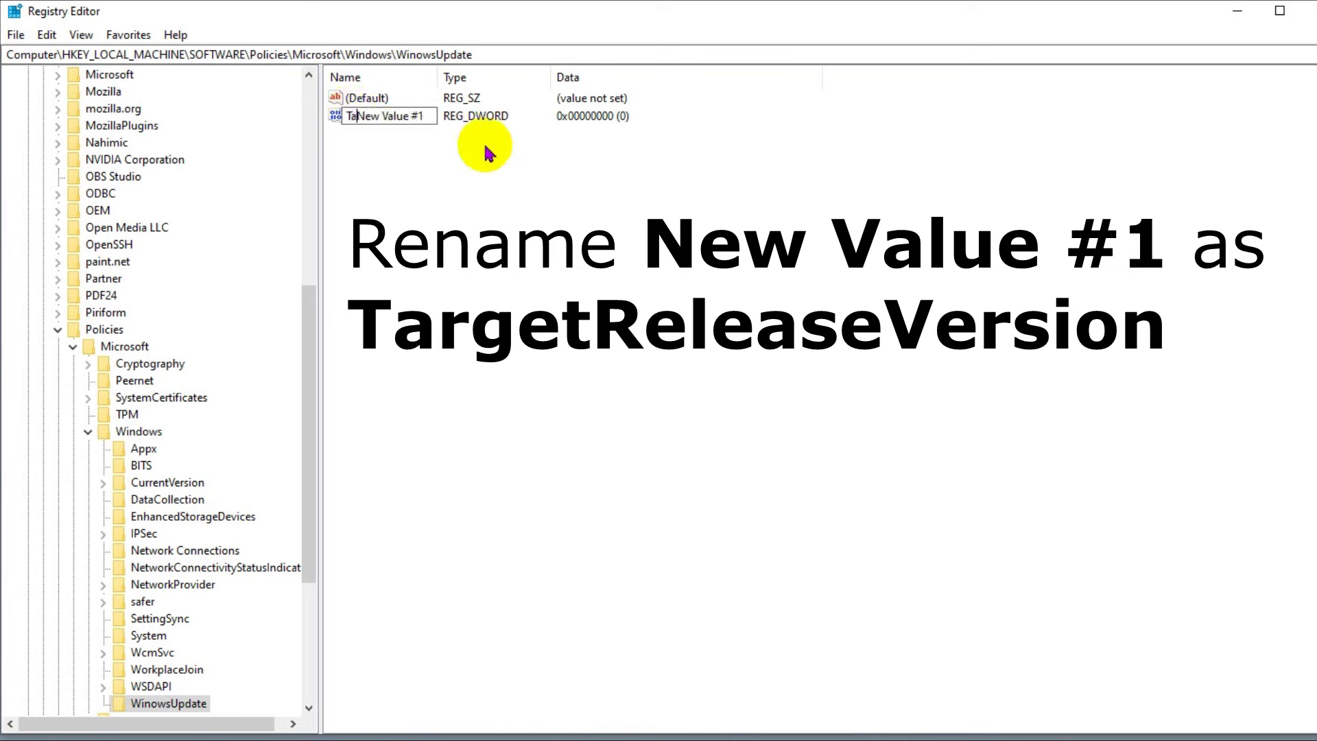
text(ReleaseVersio)
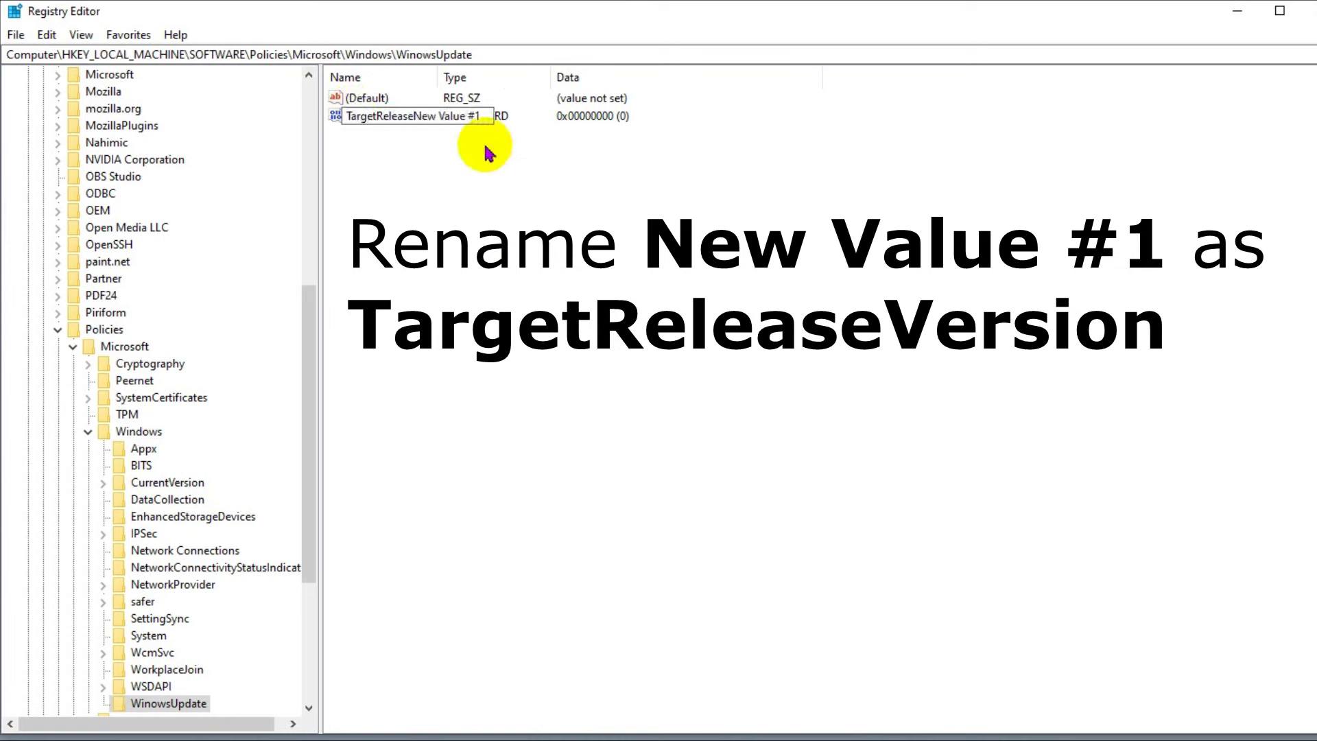
key(shift+End)
key(Delete)
key(Return)
drag(436, 72, 498, 92)
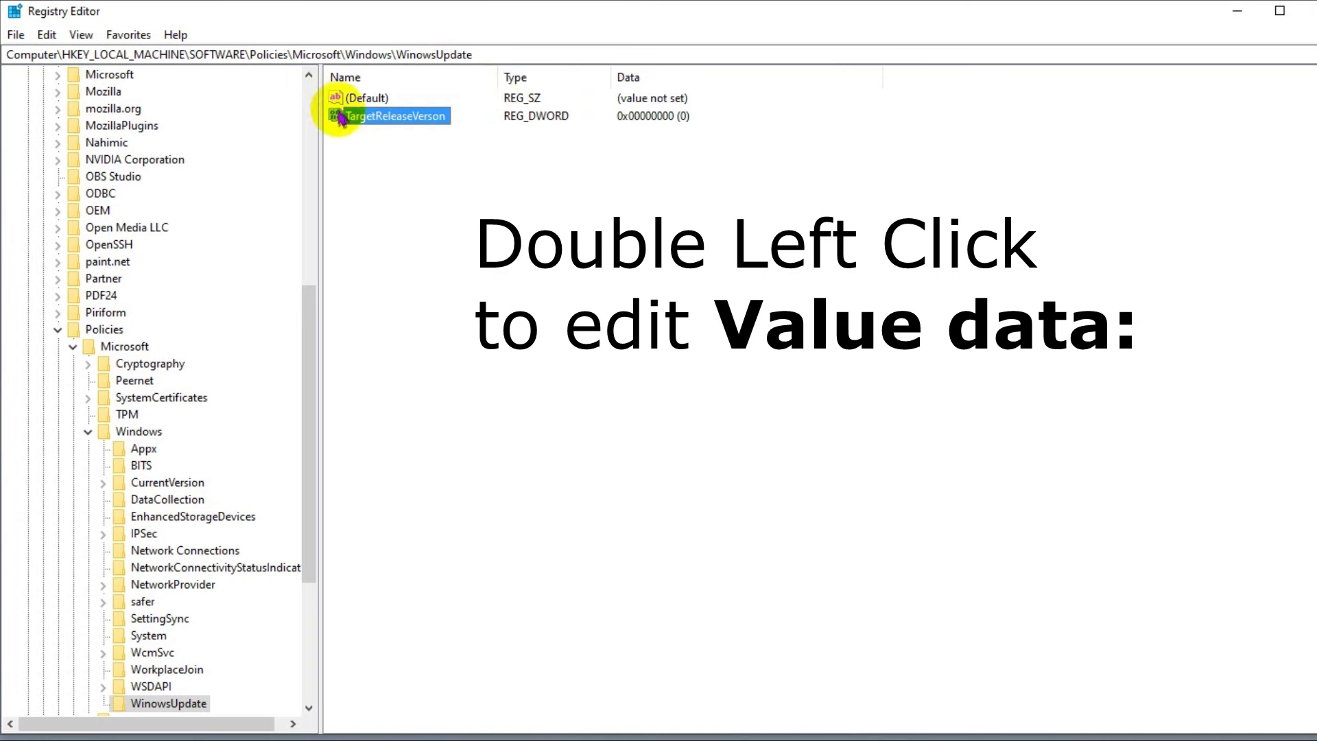
Change TargetReleaseVerson's value data from 0 to 1
double_click(335, 122)
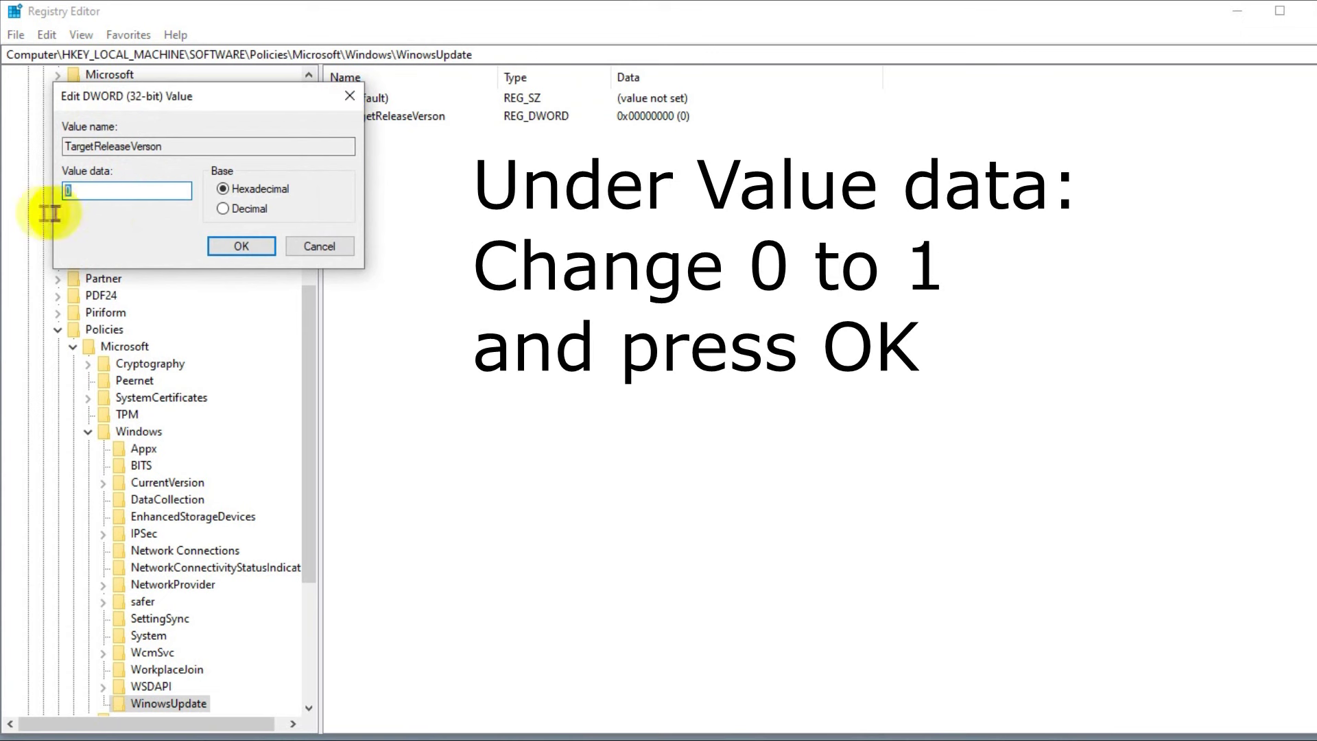
text(1)
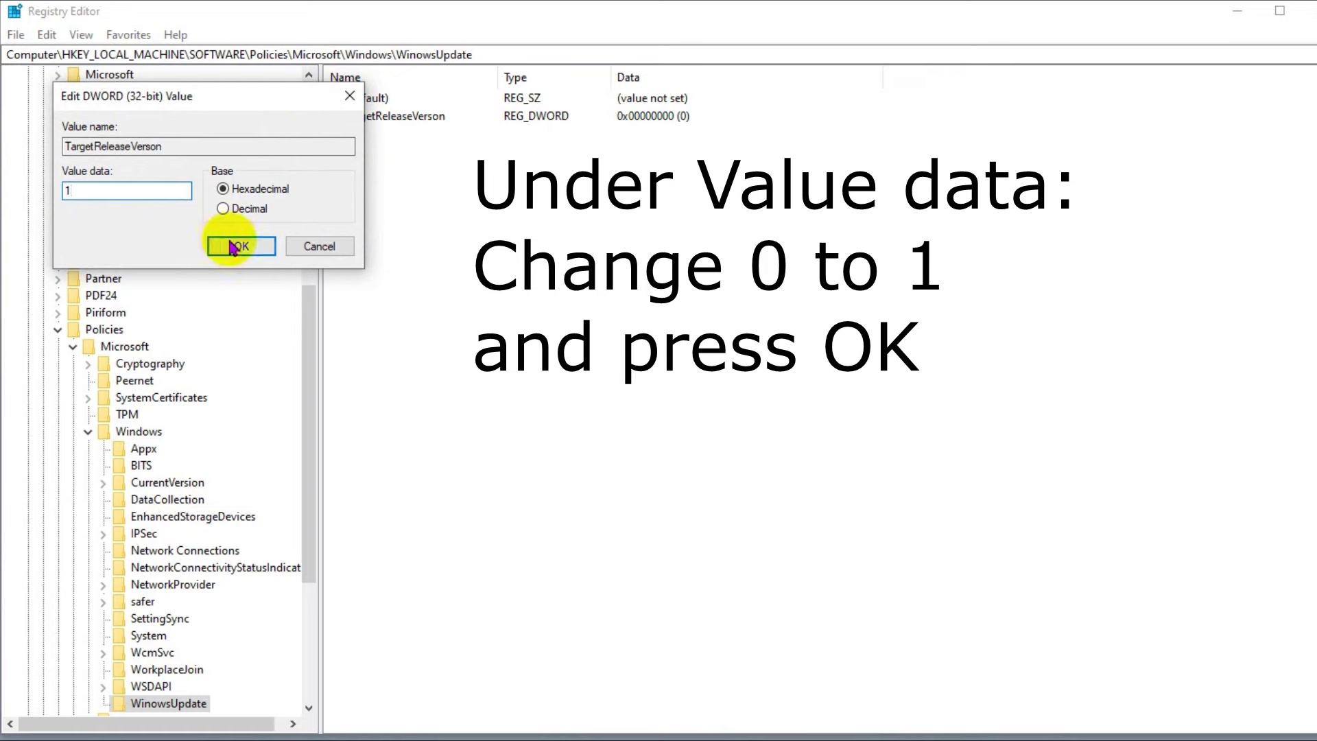
click(230, 245)
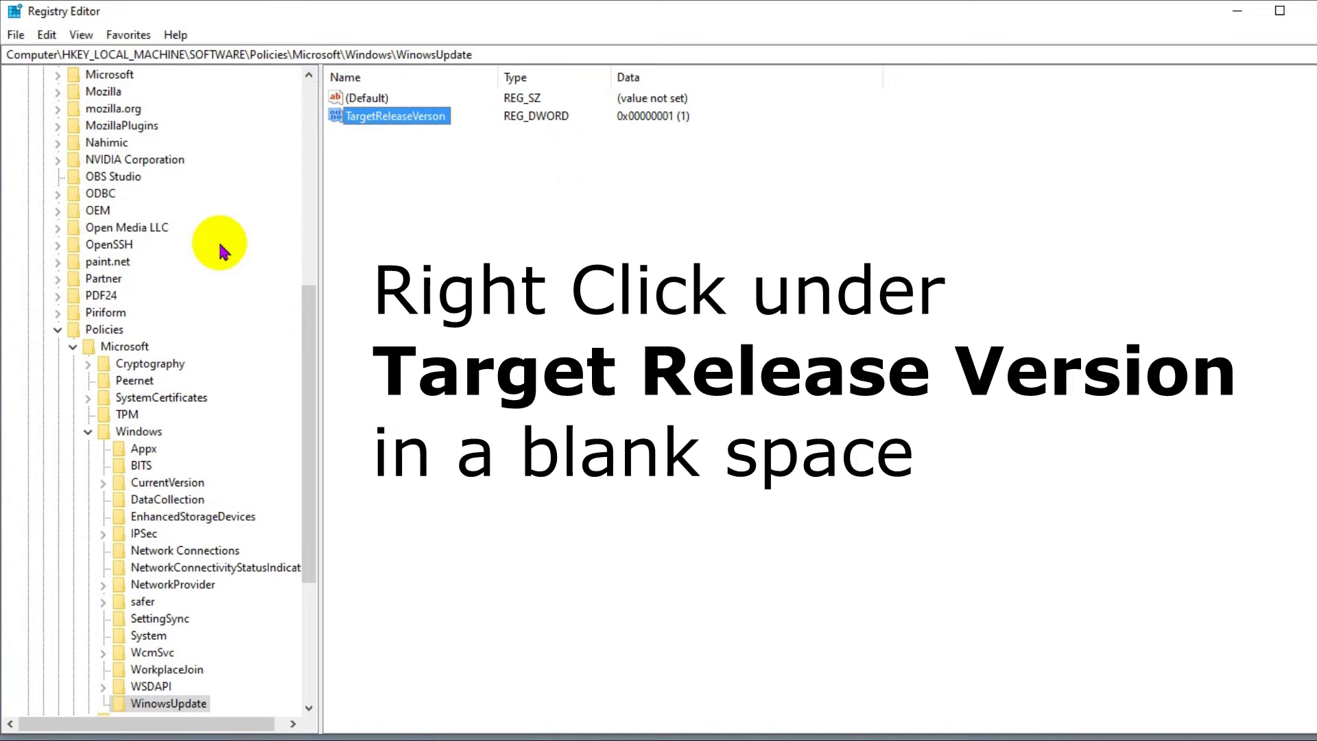
Add a new String Value to WinowsUpdate and name it TargetReleaseVersionInfo
right_click(376, 177)
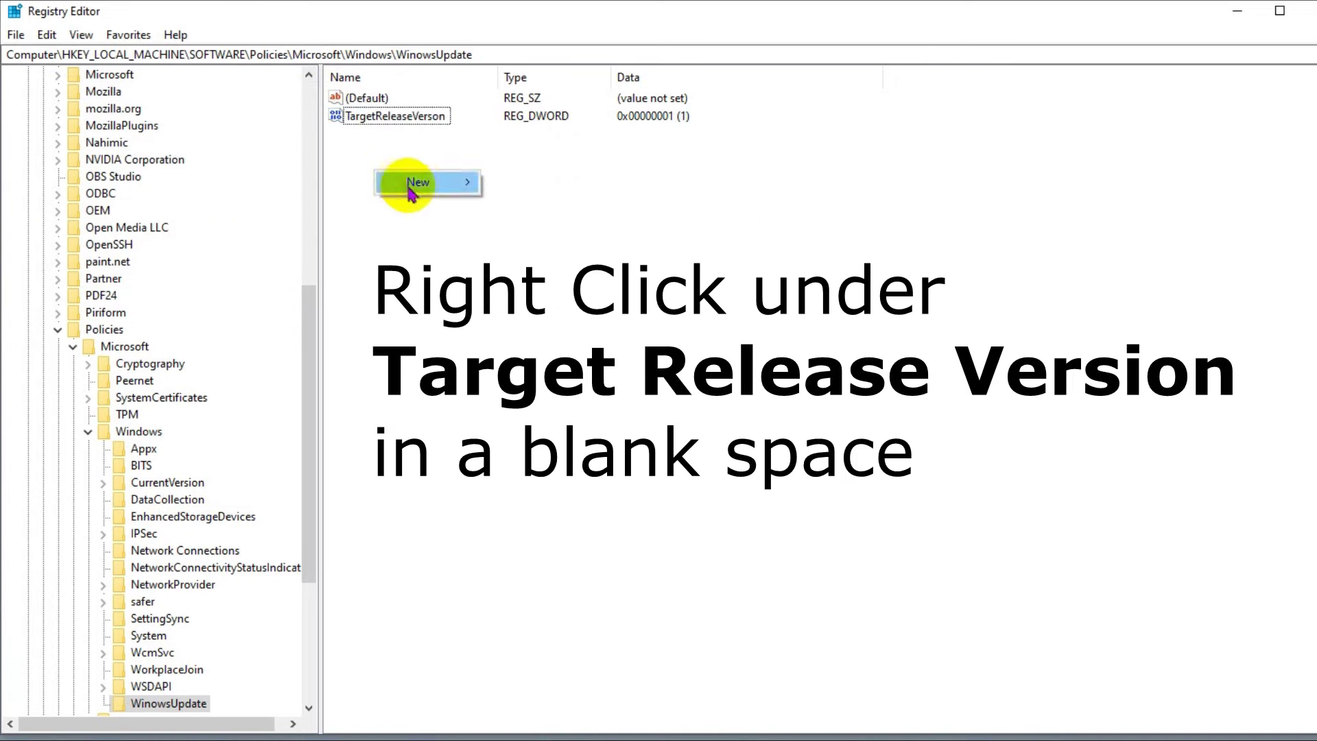
mouse_move(411, 184)
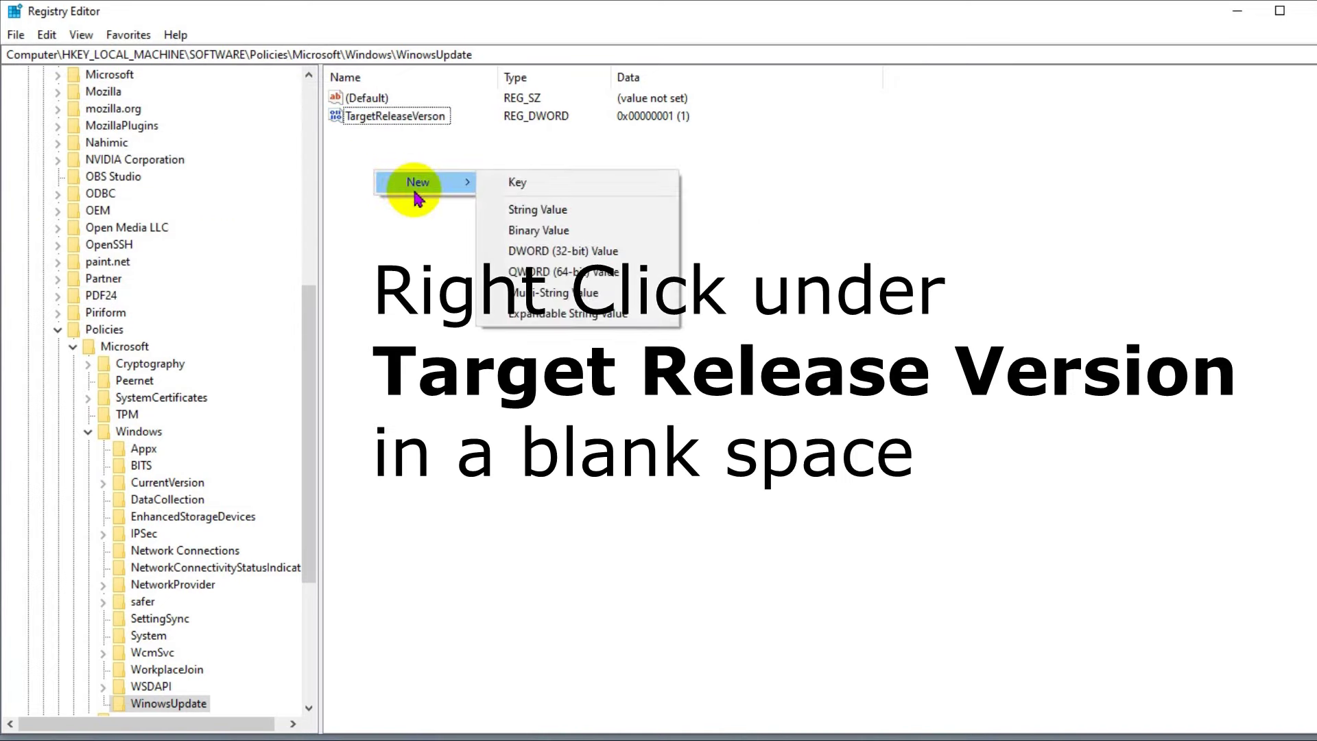
click(495, 214)
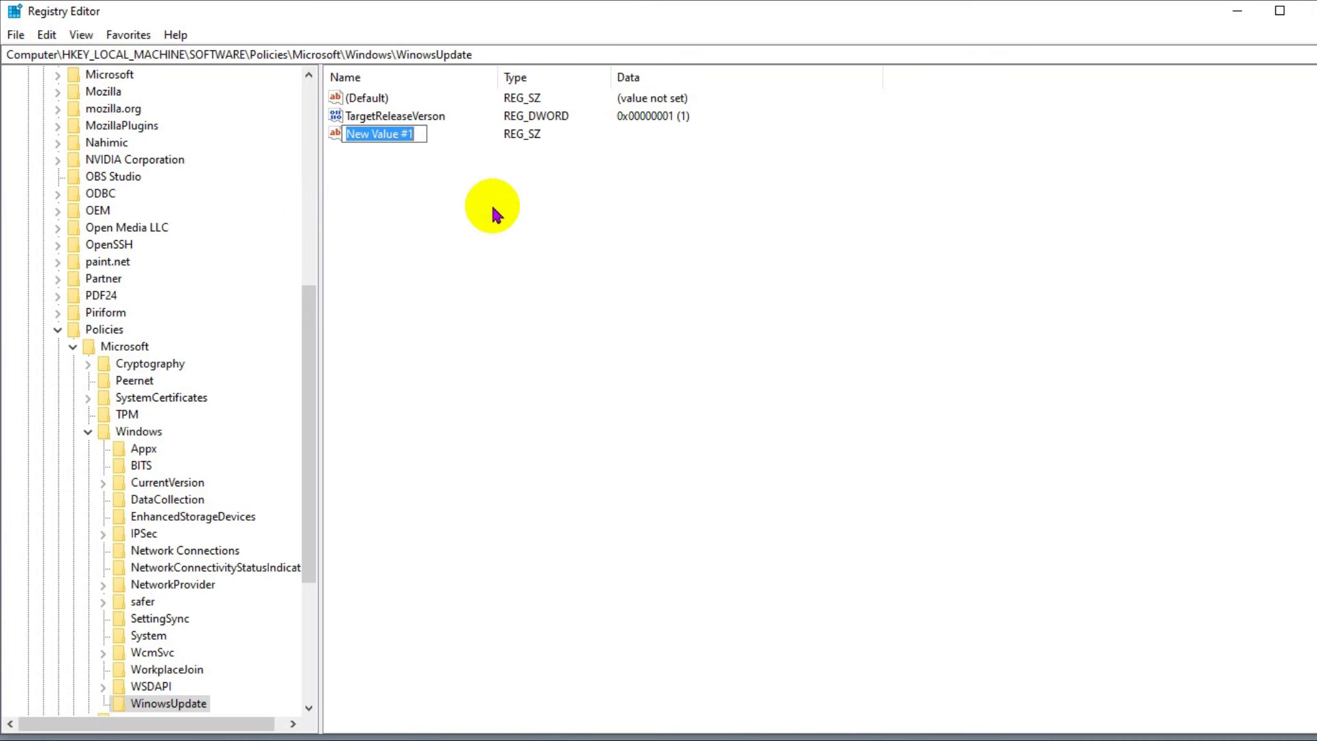
click(350, 135)
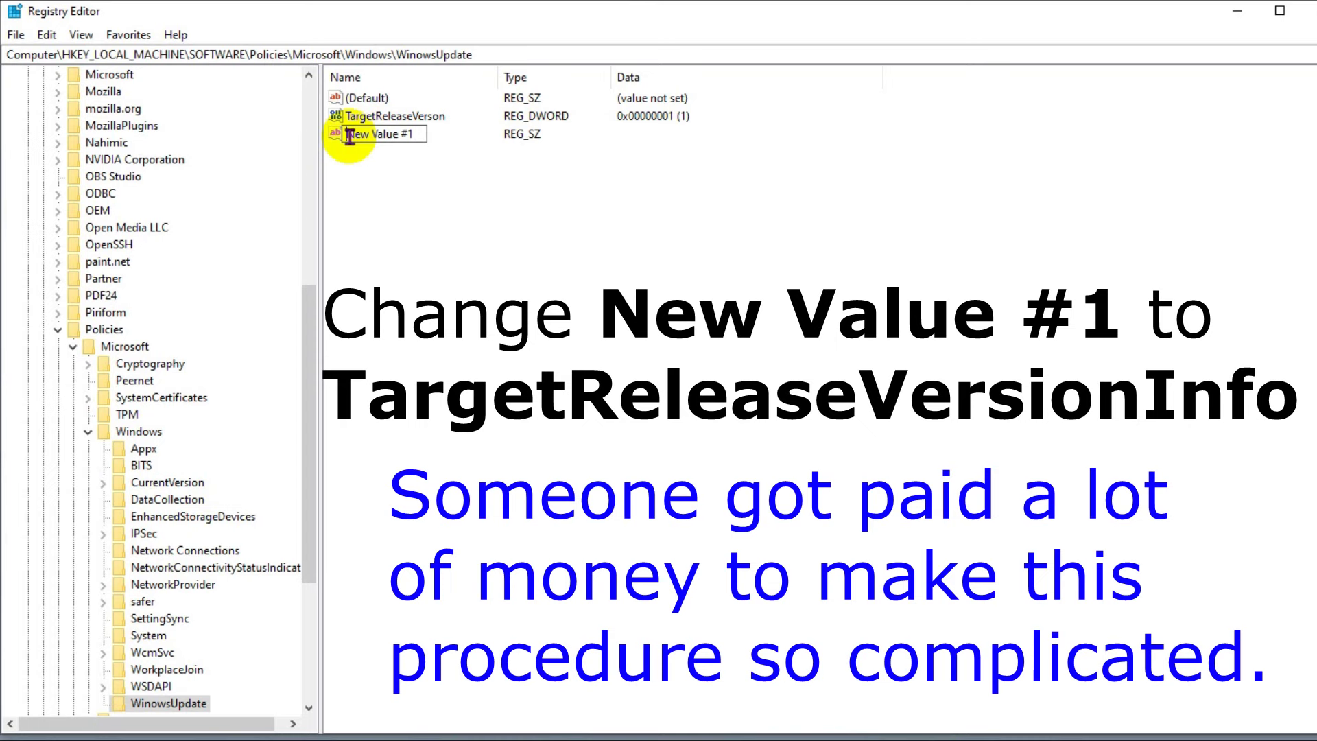
text(Target)
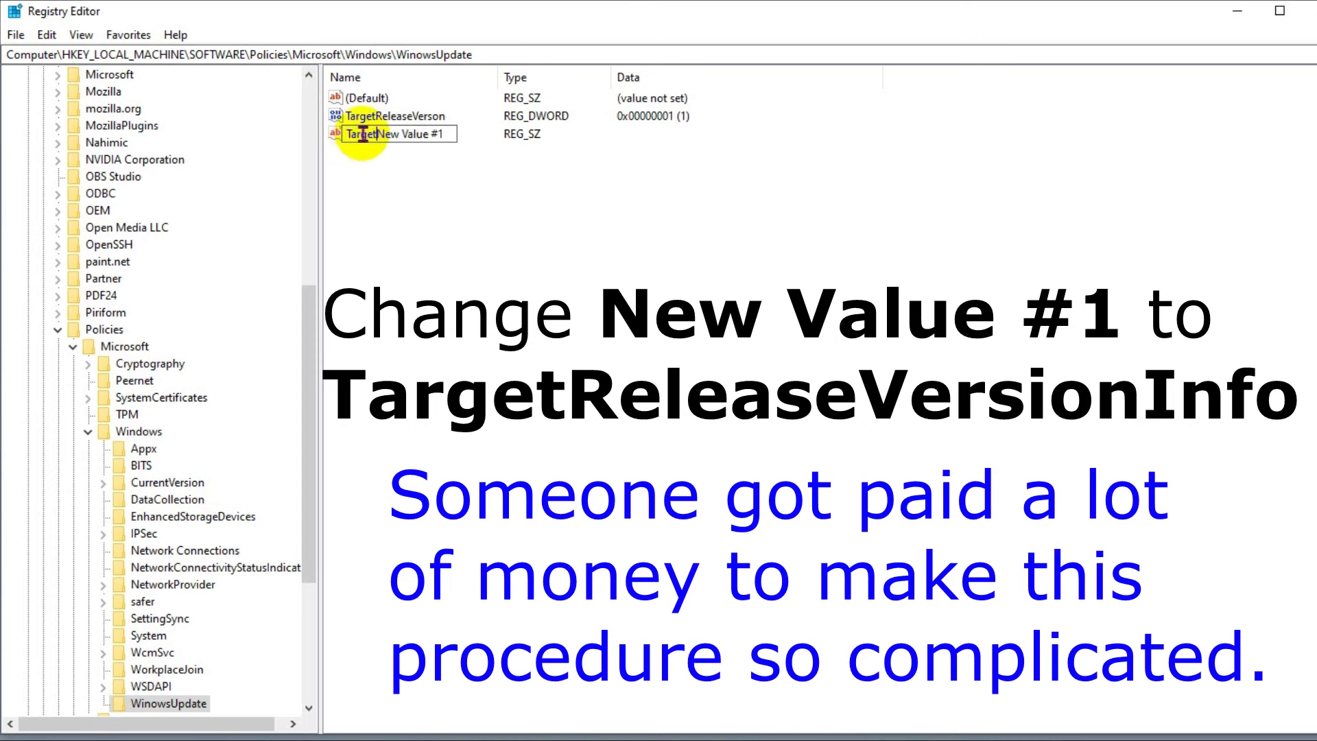
text(ReleaseVersio)
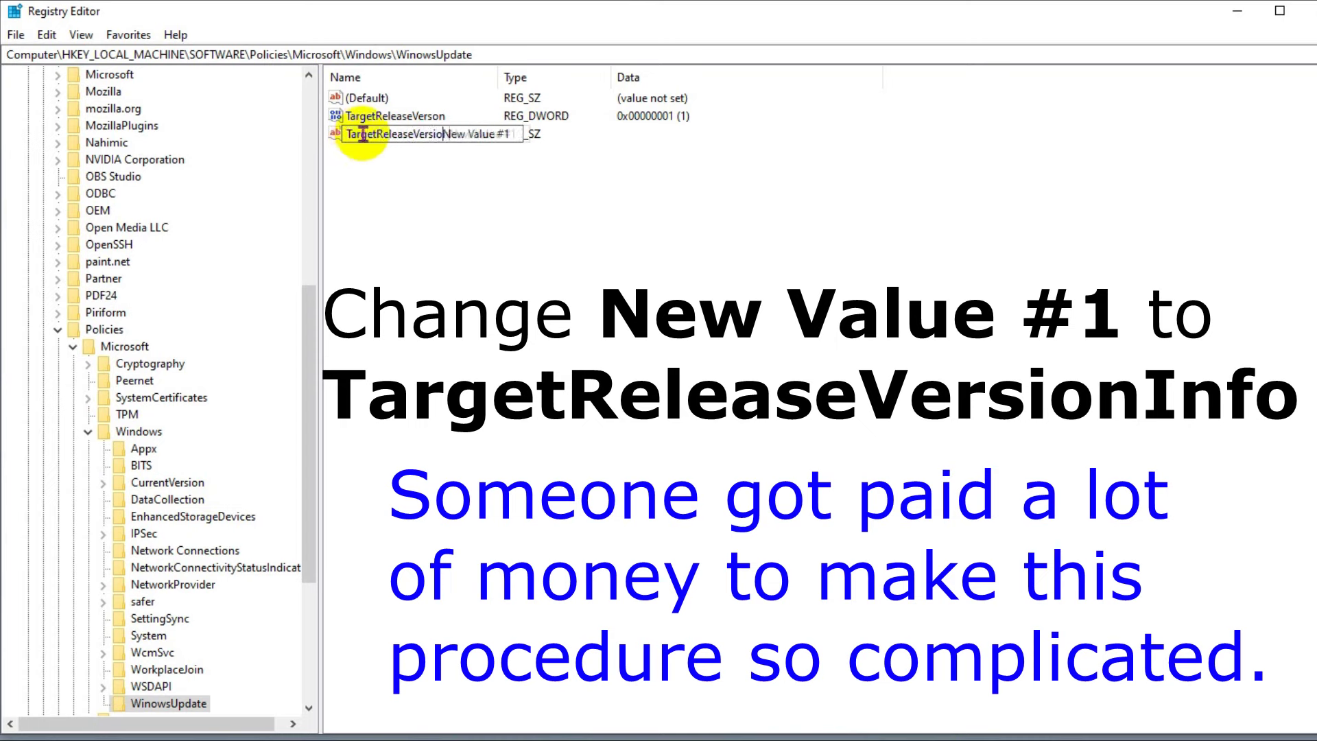
text(nInfo)
key(Delete)
key(Delete)
key(Delete)
key(Delete)
key(Delete)
key(Delete)
key(Delete)
key(Delete)
key(Delete)
key(Delete)
key(Delete)
key(Delete)
key(Return)
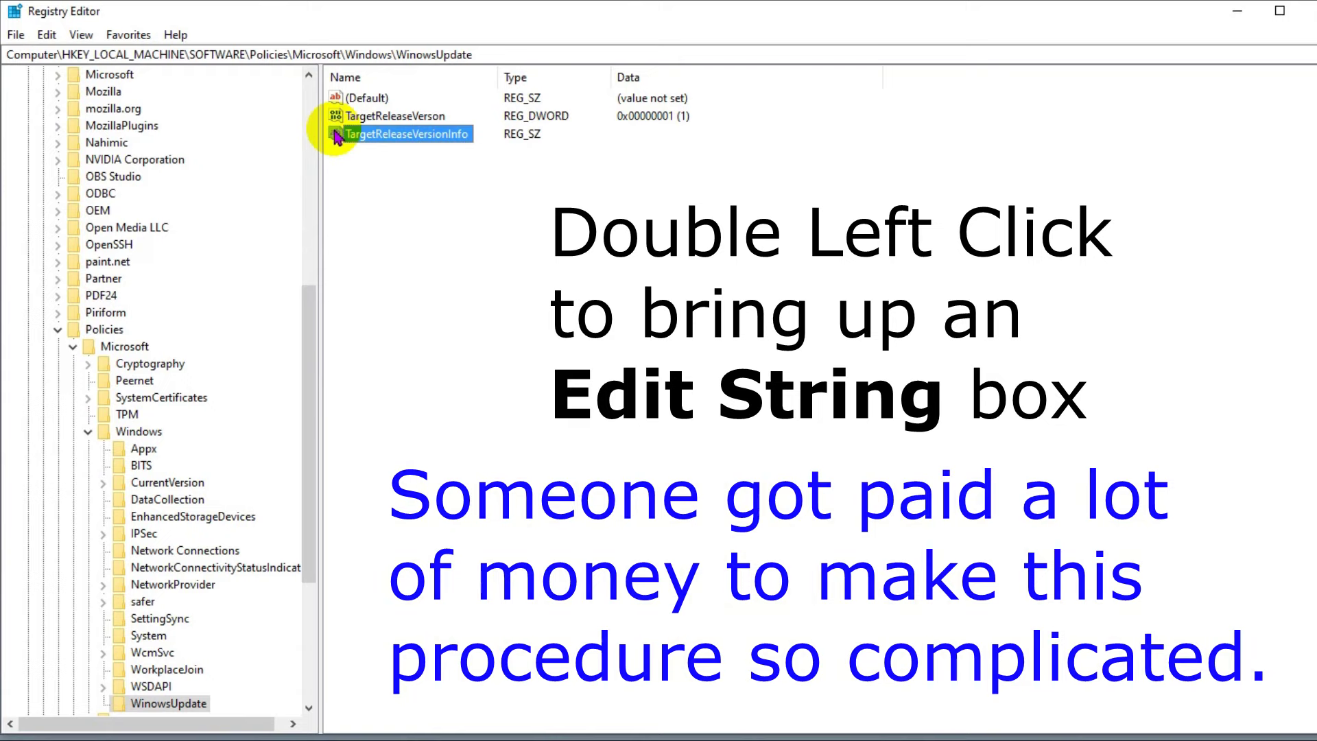
Enter 22H2 as TargetReleaseVersionInfo's value data
double_click(338, 135)
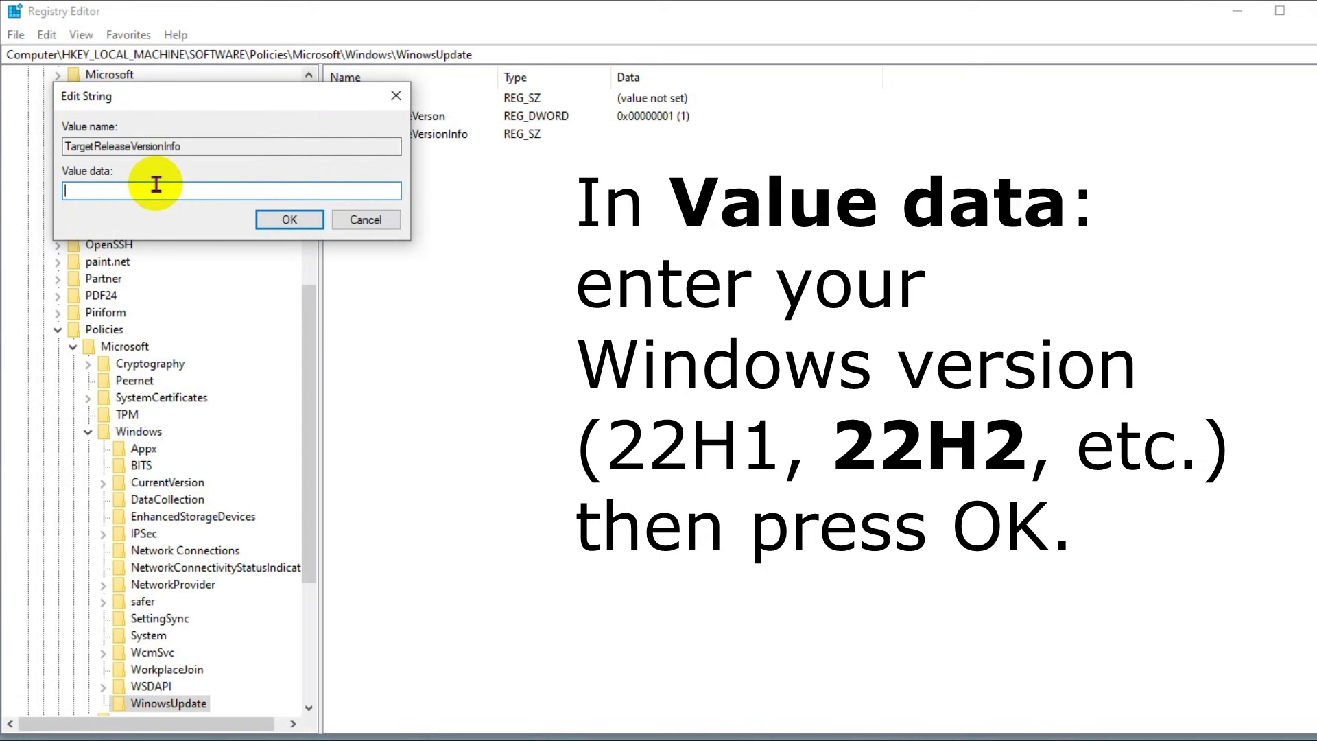
text(22H2)
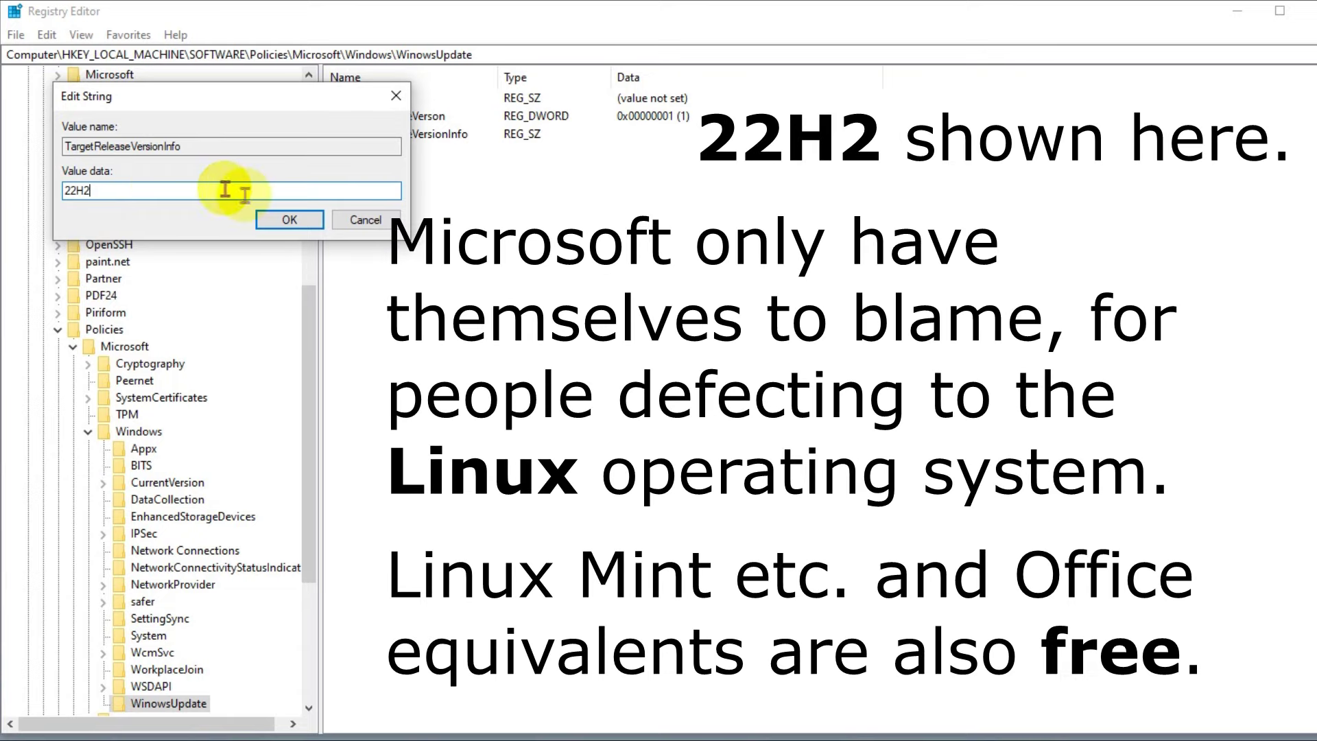
click(295, 219)
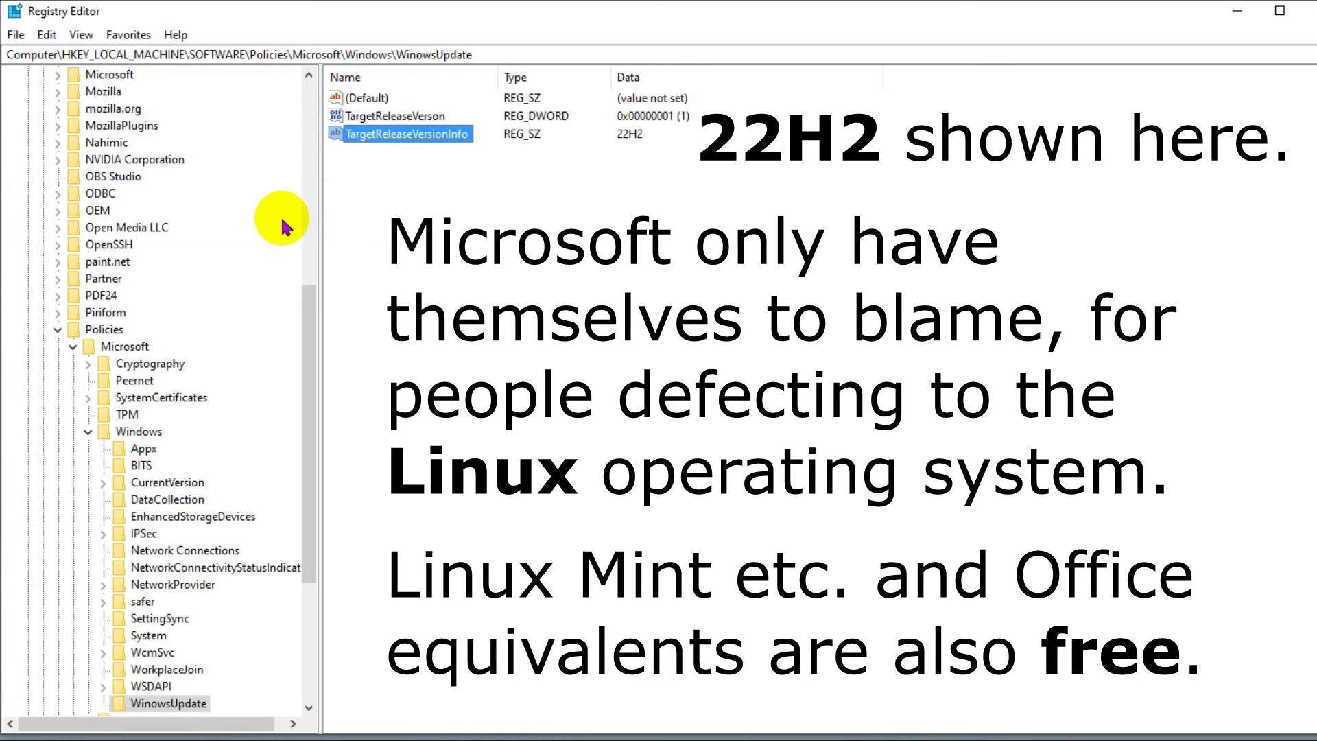